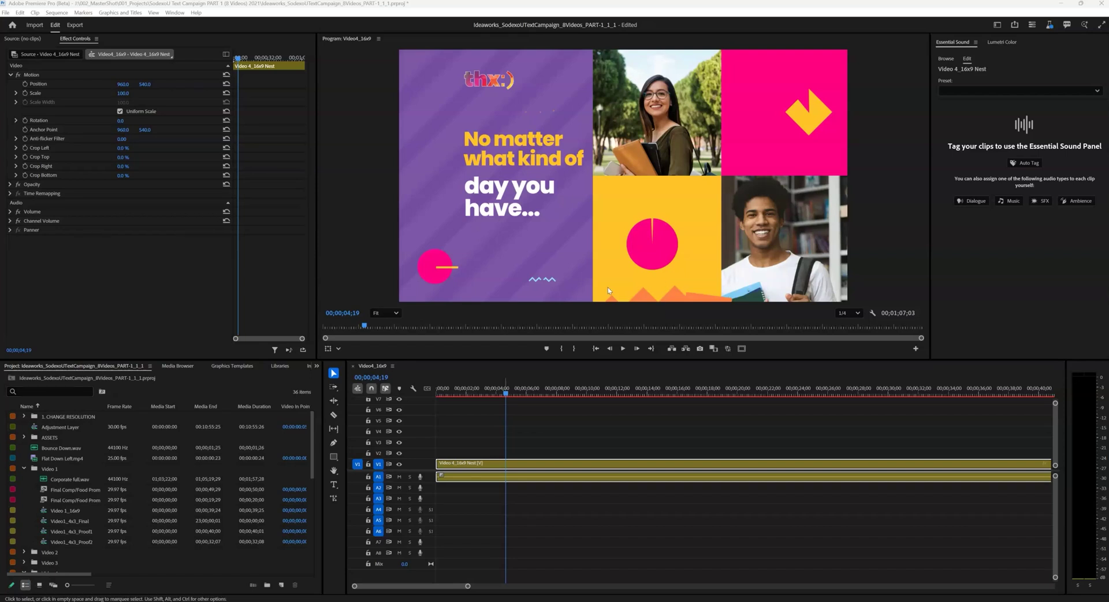
# Scrub the promo between about 8 and 15 seconds, settling on 00;00;09;21.
pyautogui.moveTo(506, 394); pyautogui.dragTo(612, 397)
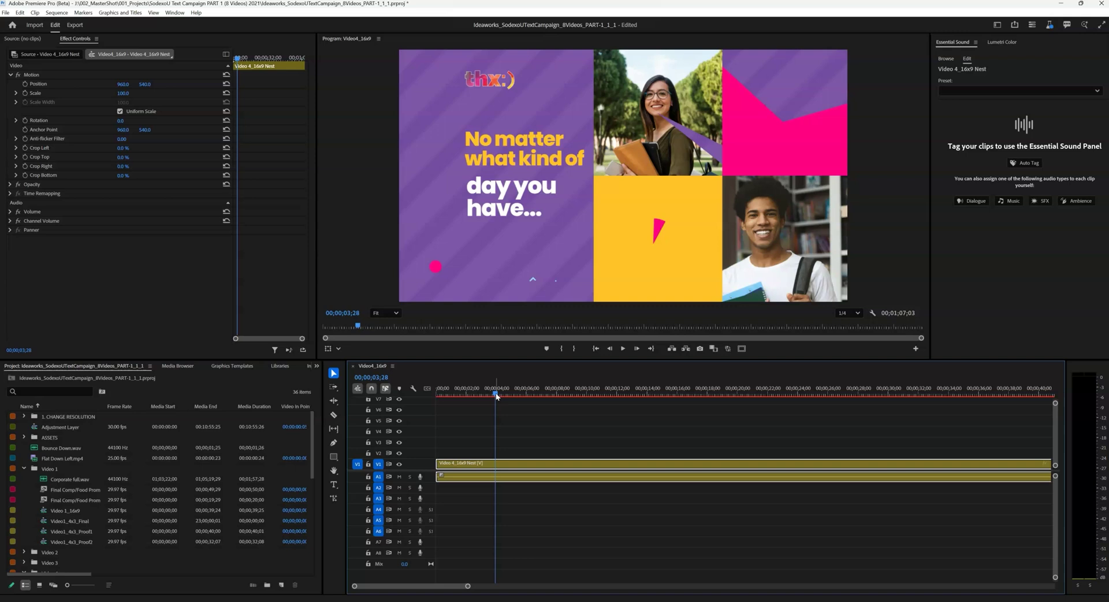
pyautogui.moveTo(496, 396); pyautogui.dragTo(606, 394)
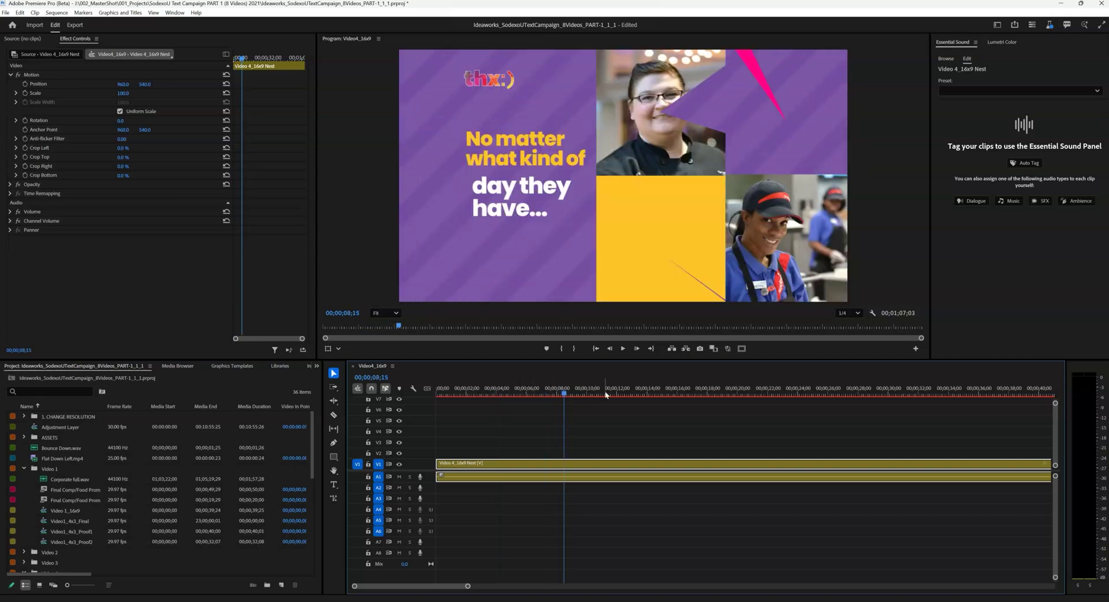
pyautogui.click(646, 395)
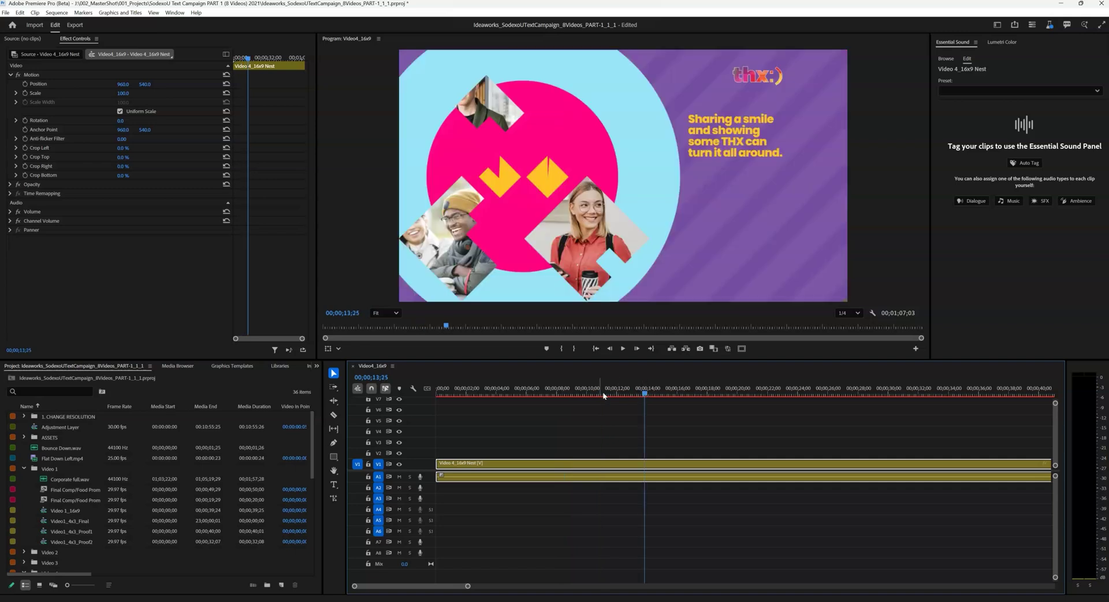
pyautogui.click(650, 394)
pyautogui.click(659, 393)
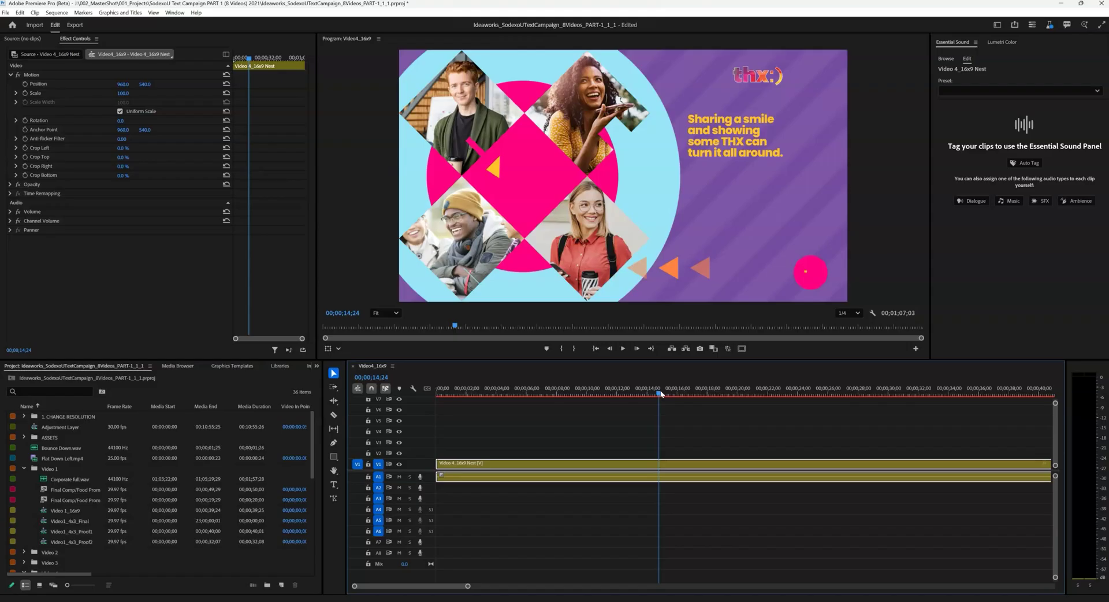
pyautogui.moveTo(624, 398); pyautogui.dragTo(582, 394)
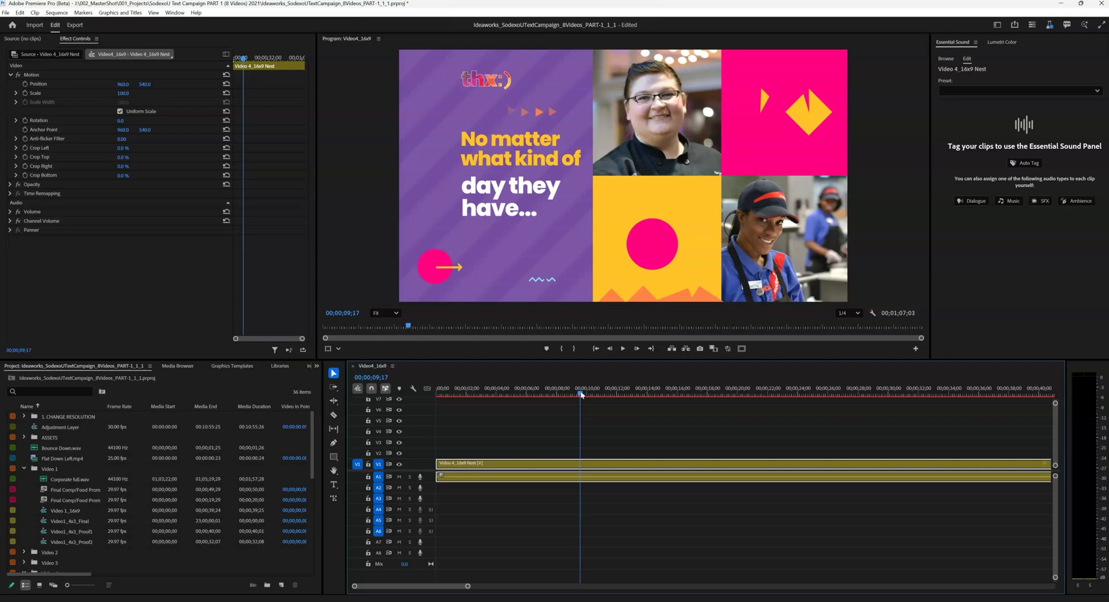
pyautogui.moveTo(581, 394); pyautogui.dragTo(558, 395)
pyautogui.click(582, 394)
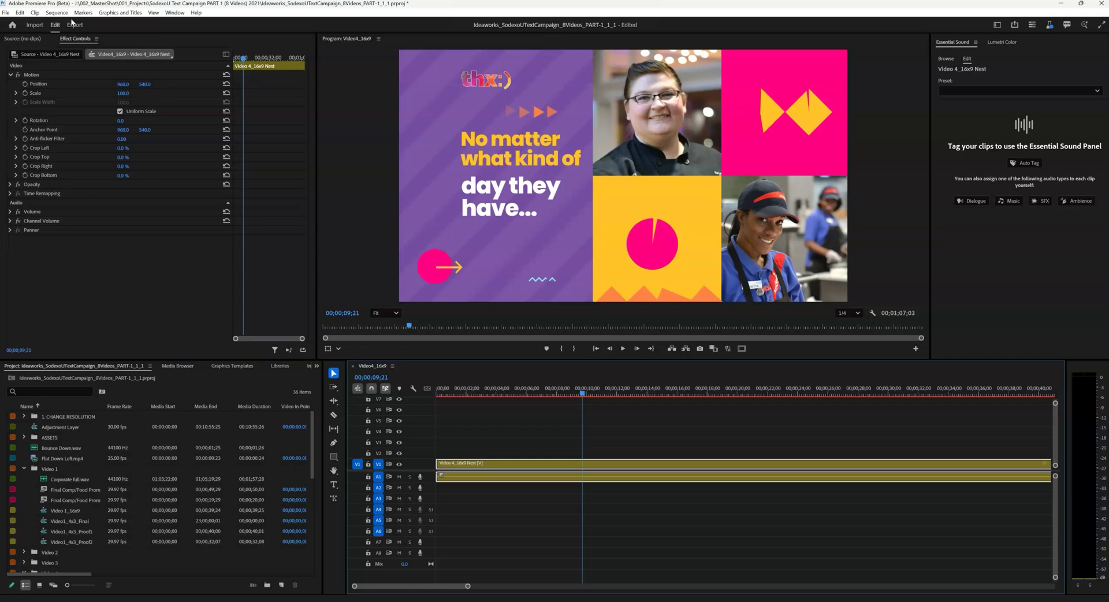
# Create Sequence 21 from the Social Media Portrait 9x16 30 fps preset (1080x1920).
pyautogui.click(8, 13)
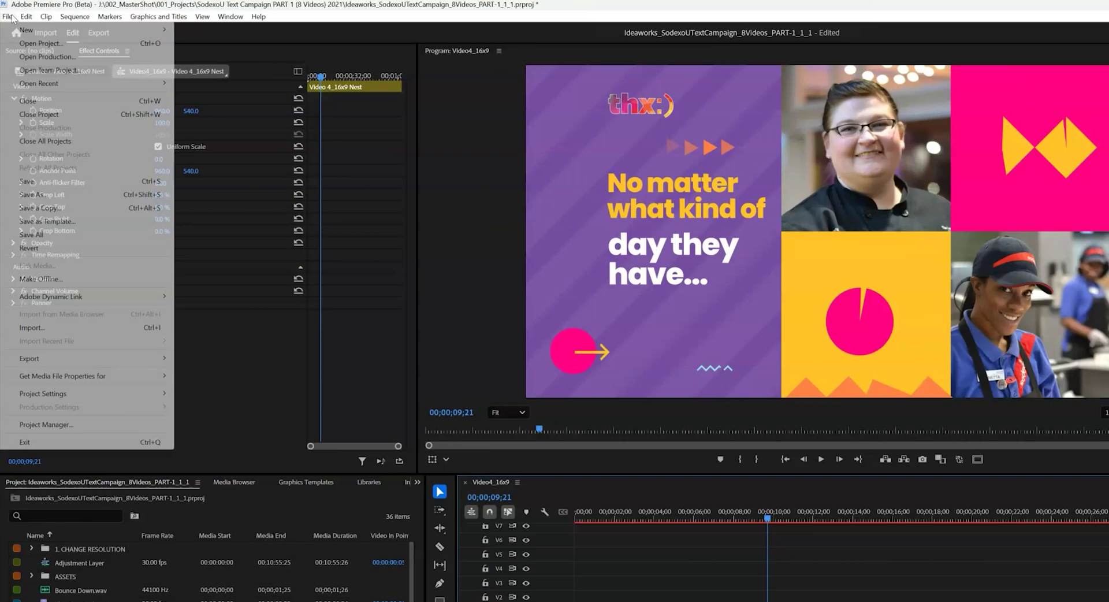
pyautogui.moveTo(18, 31)
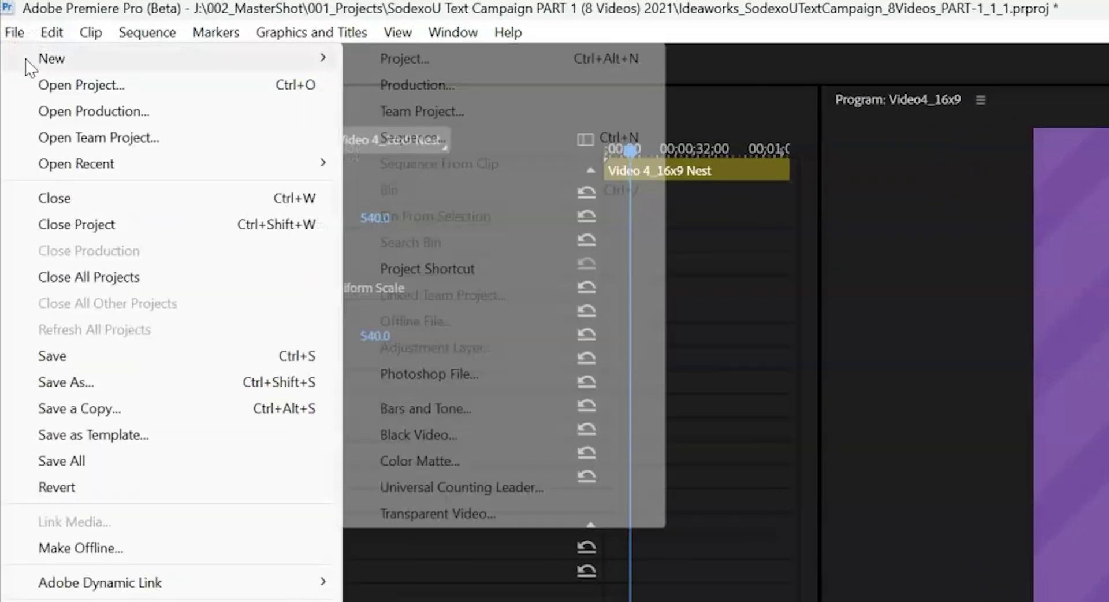
pyautogui.click(466, 135)
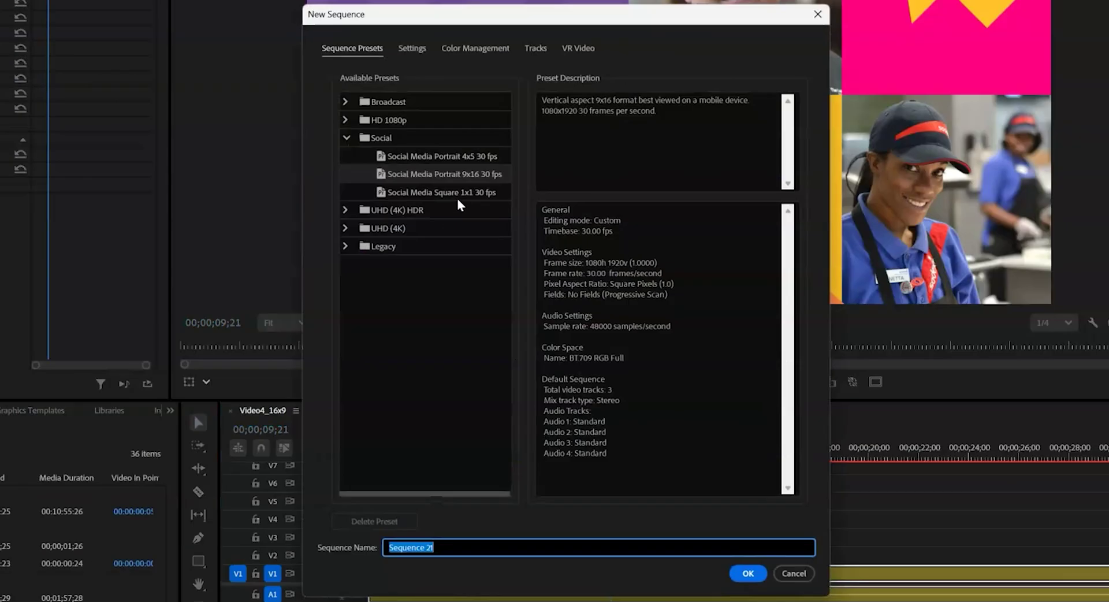
pyautogui.click(455, 174)
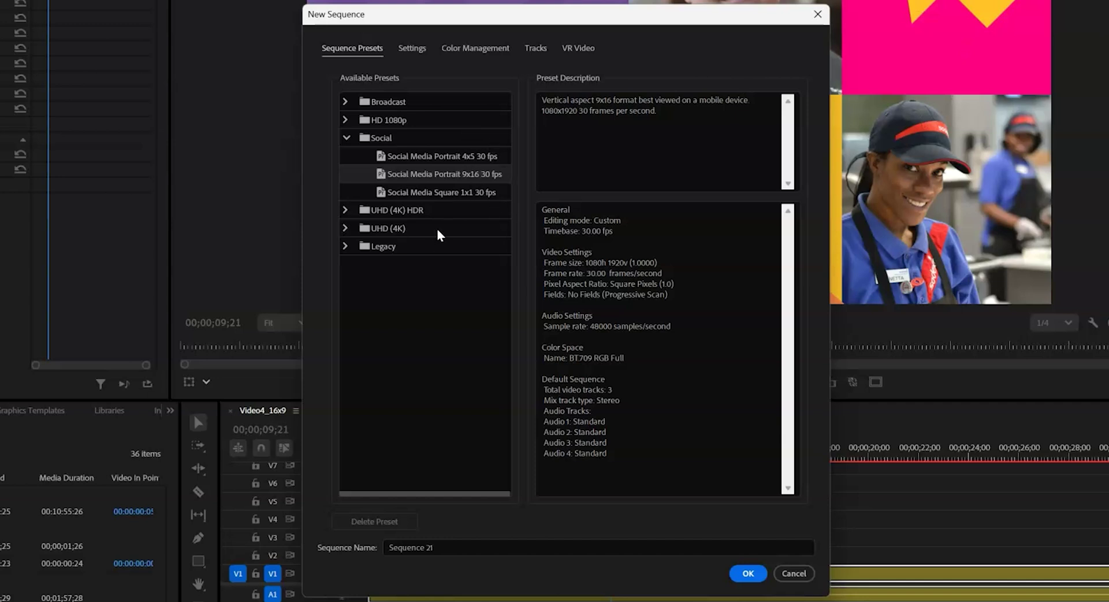
pyautogui.click(747, 574)
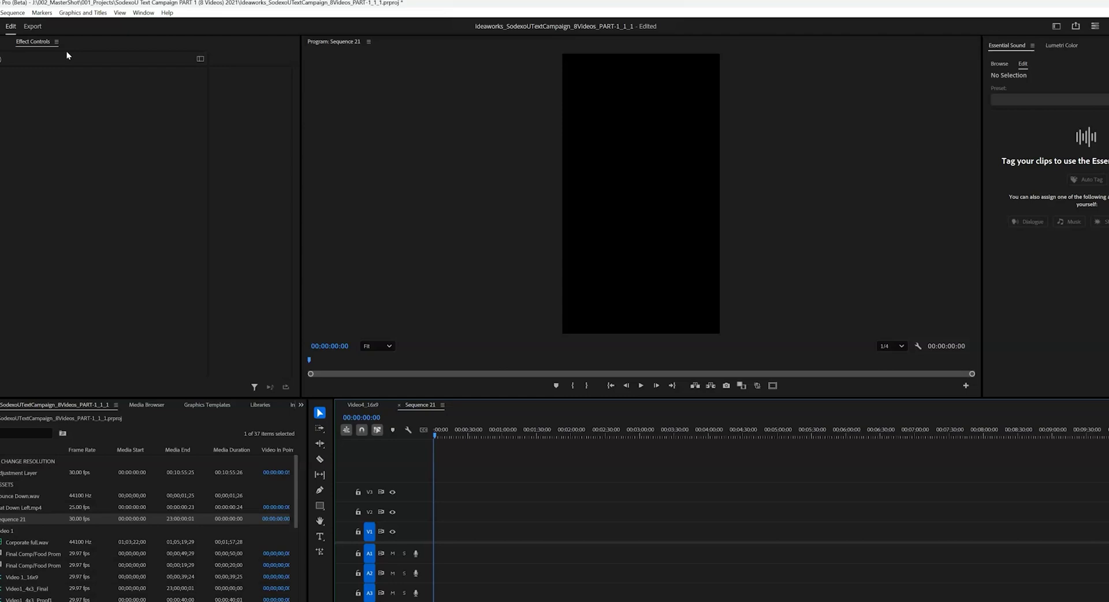
# Start another new sequence, Sequence 22, with a custom 1920 x 1080 frame size.
pyautogui.hotkey('alt', 'f')
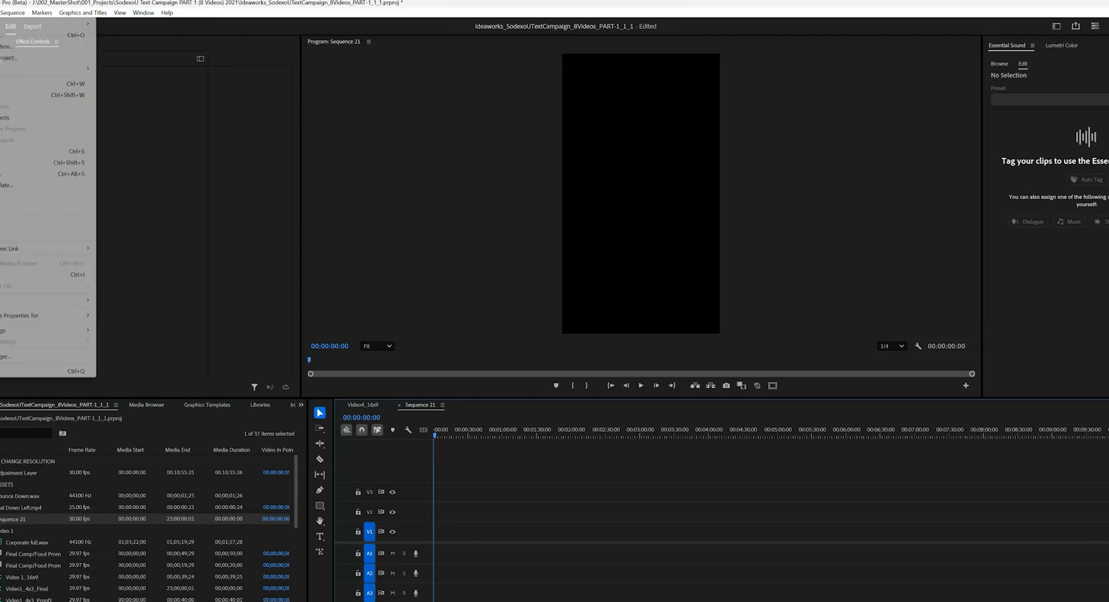
pyautogui.moveTo(81, 24)
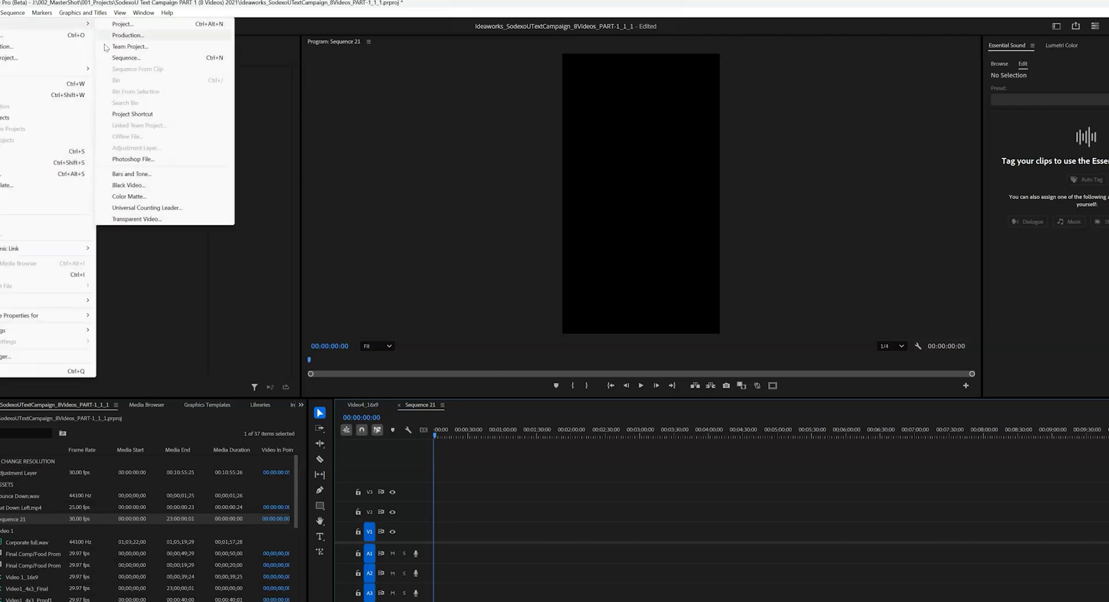
pyautogui.click(137, 59)
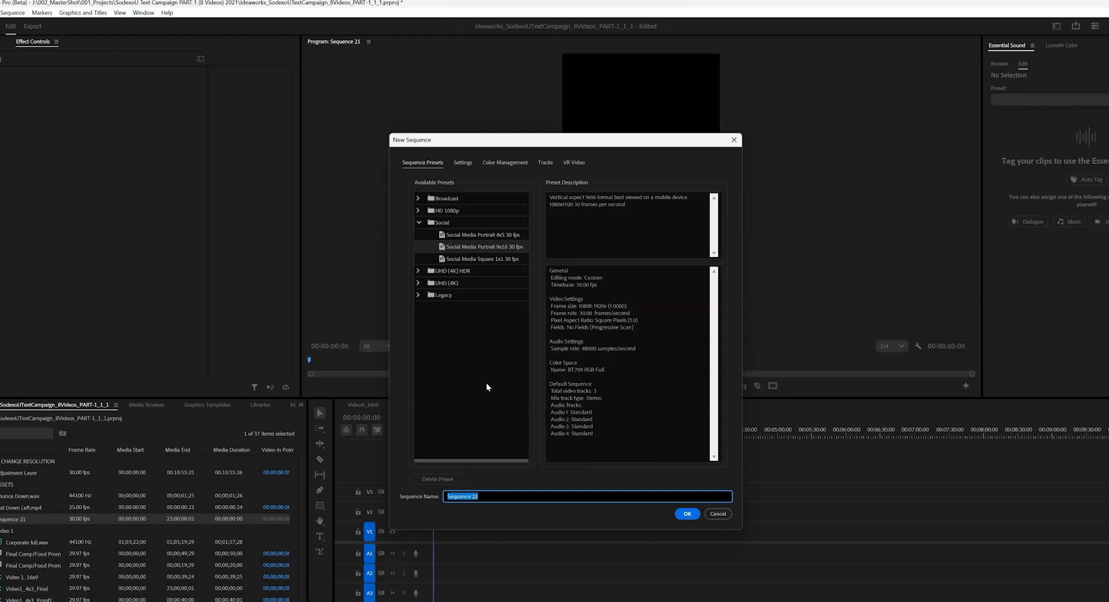
pyautogui.click(462, 162)
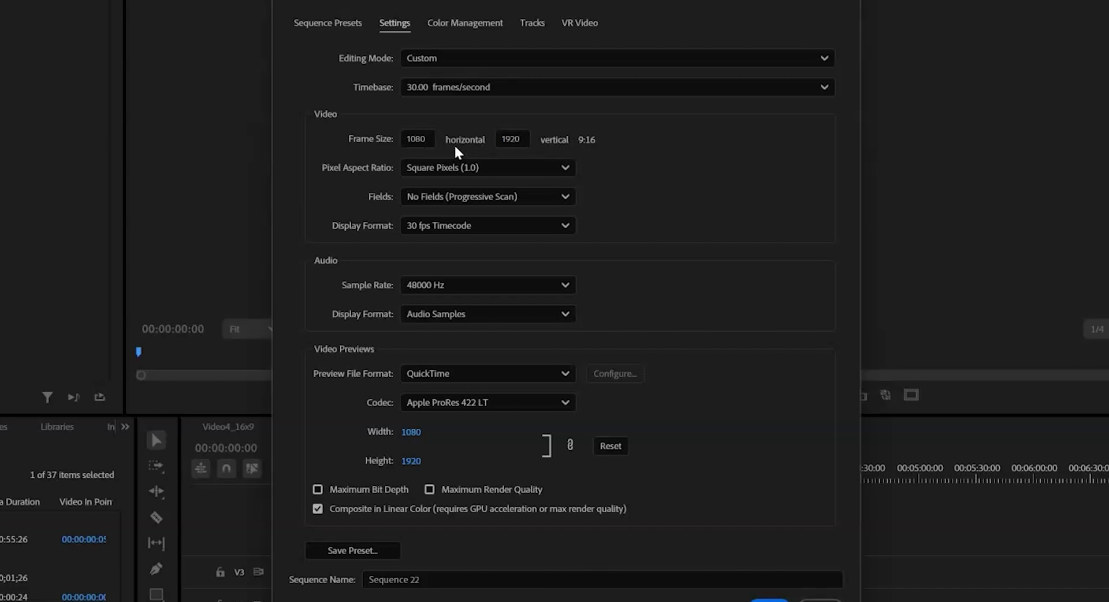
pyautogui.click(417, 139)
pyautogui.write('1920')
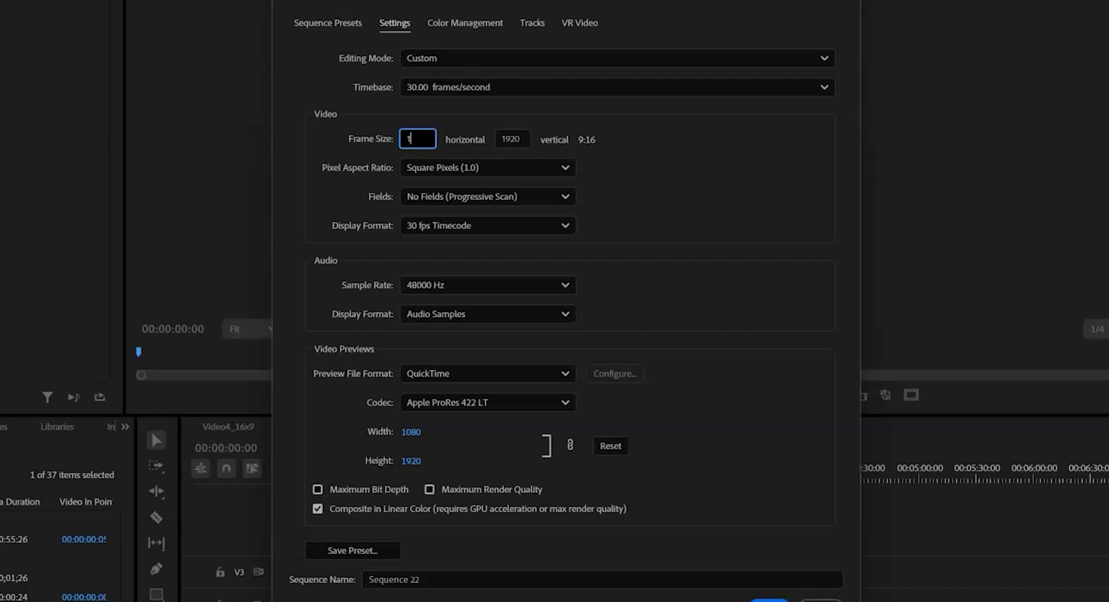
pyautogui.click(523, 138)
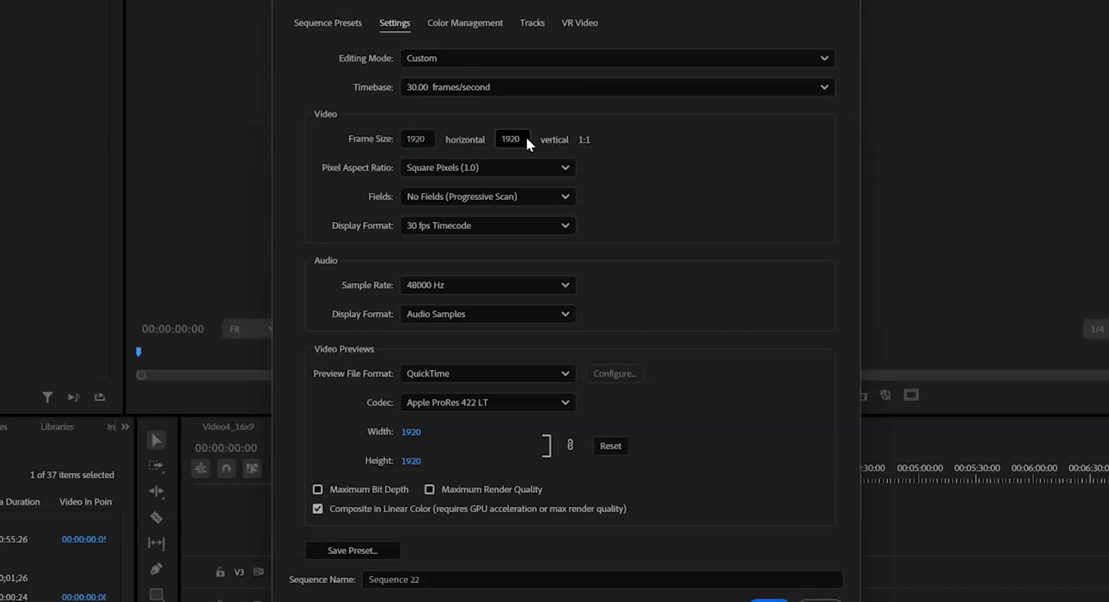
pyautogui.write('1080')
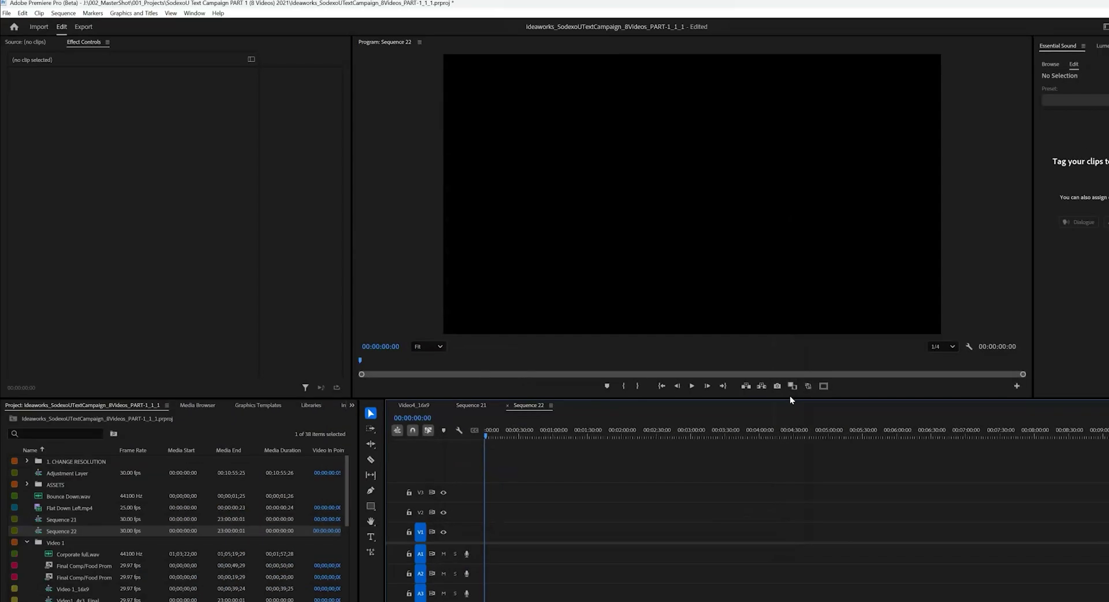
# Undo Sequence 22 and create new vertical Sequence 23, reviewing its detailed settings.
pyautogui.hotkey('ctrl', 'z')
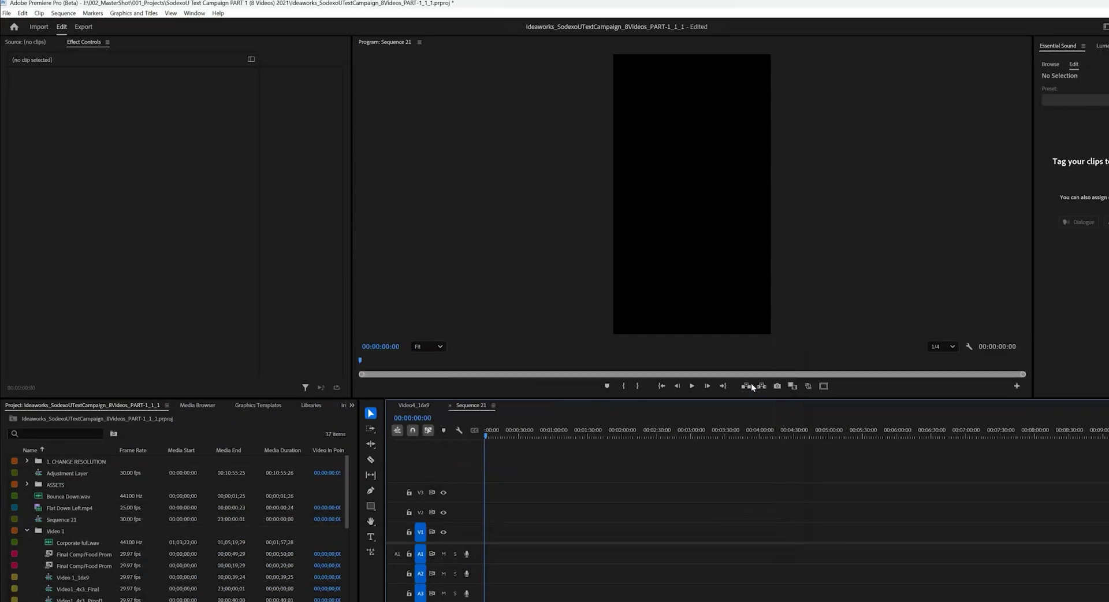
pyautogui.click(64, 12)
pyautogui.moveTo(6, 14)
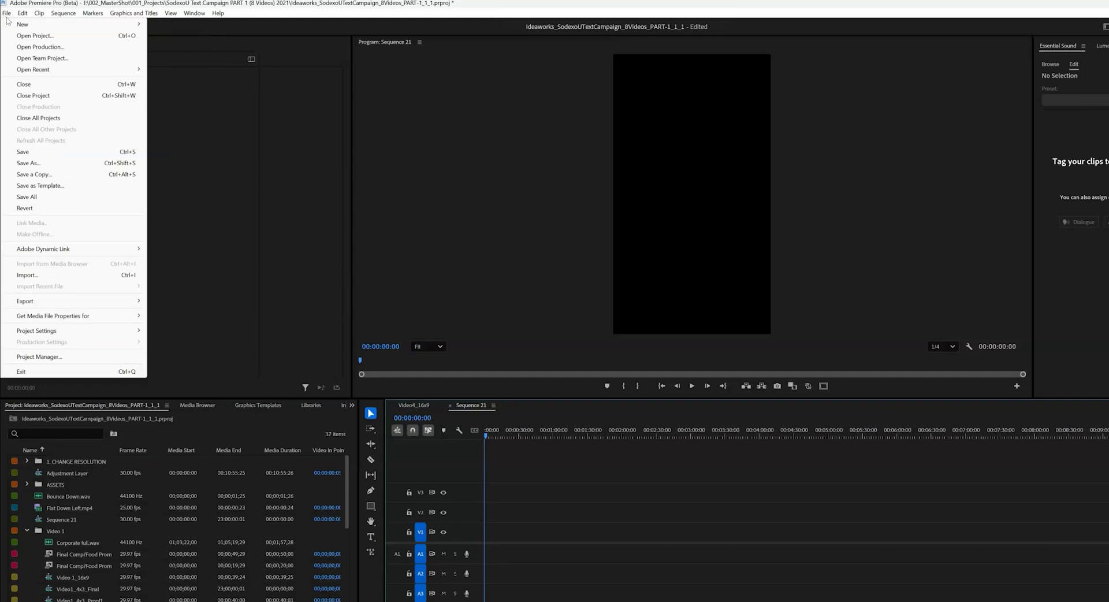
pyautogui.click(194, 60)
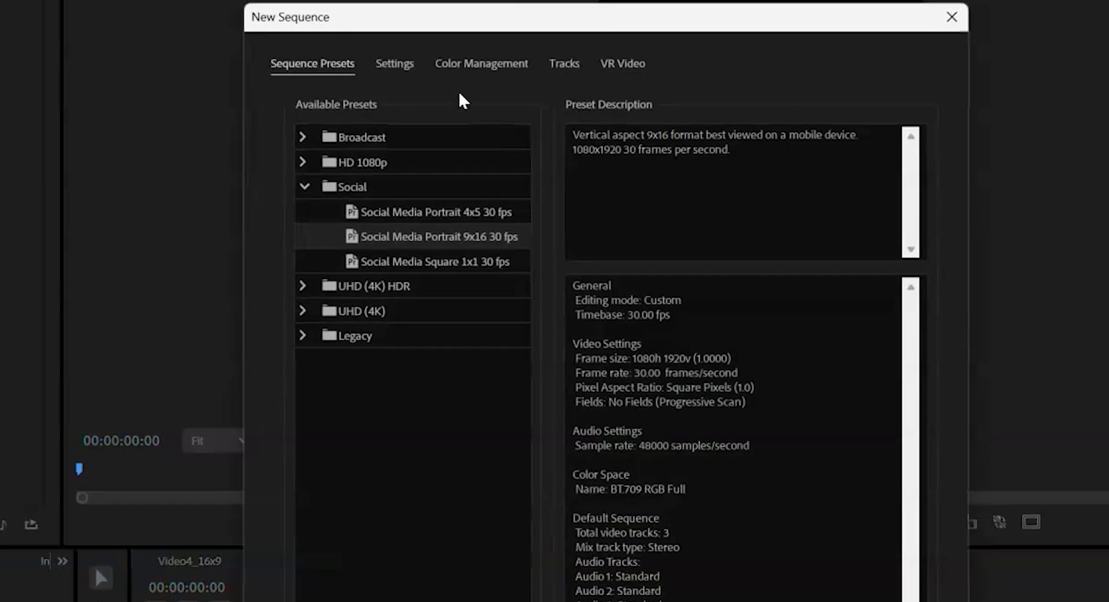
pyautogui.click(399, 63)
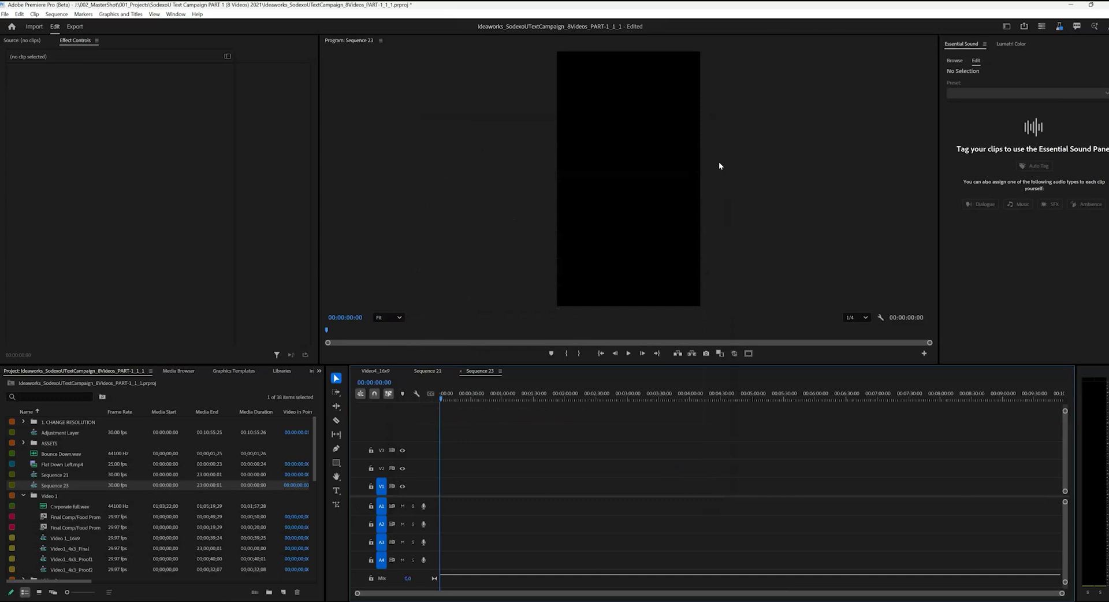
# Undo Sequence 23 and paste the Video4_16x9 nest clip into Sequence 21.
pyautogui.hotkey('ctrl', 'z')
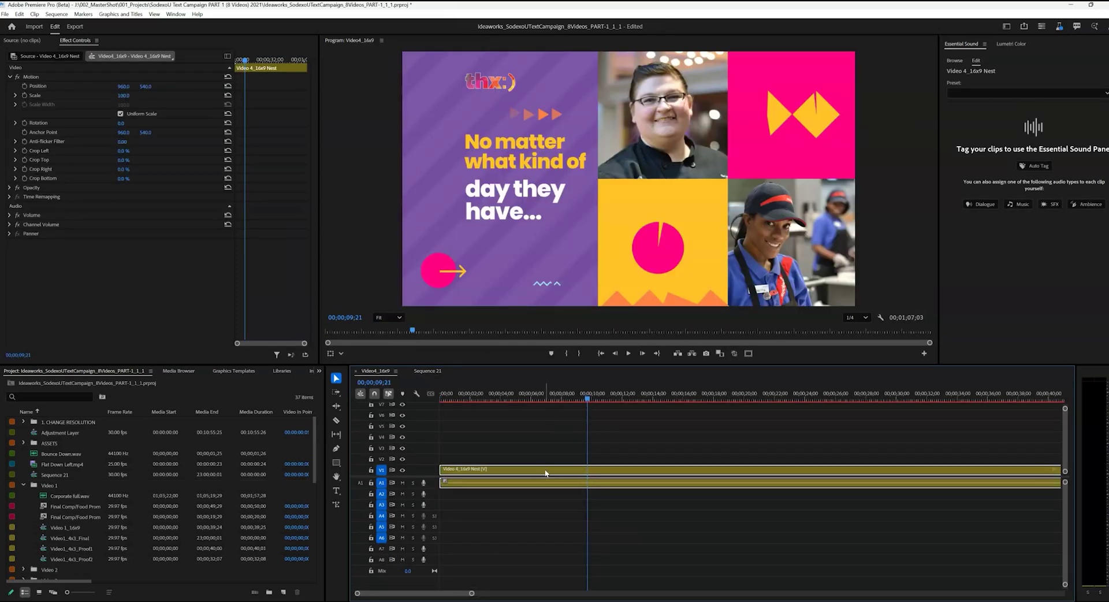
pyautogui.click(422, 371)
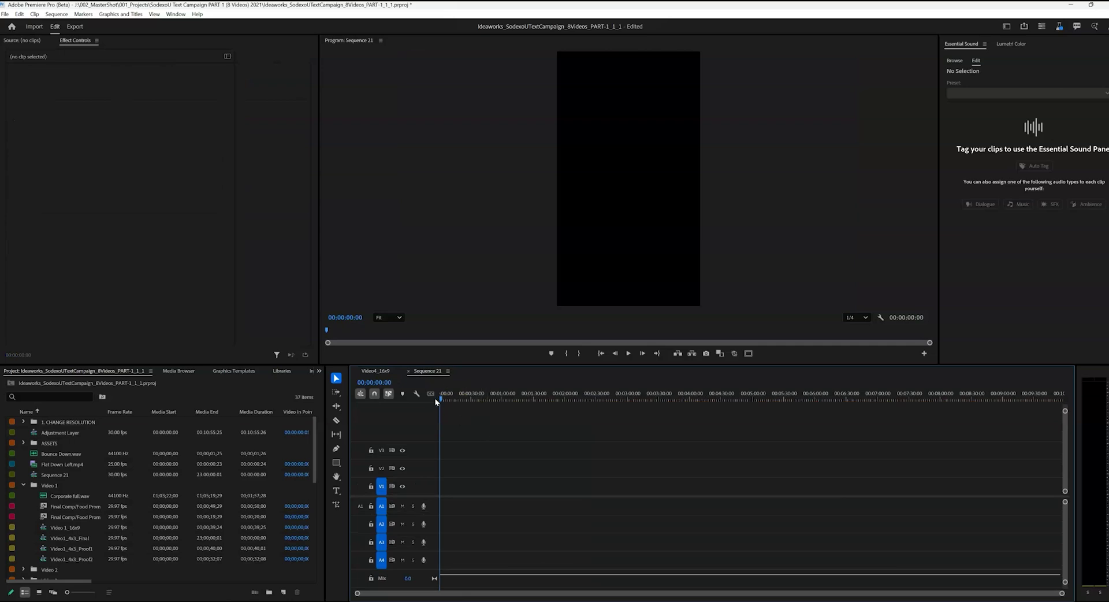
pyautogui.hotkey('ctrl', 'v')
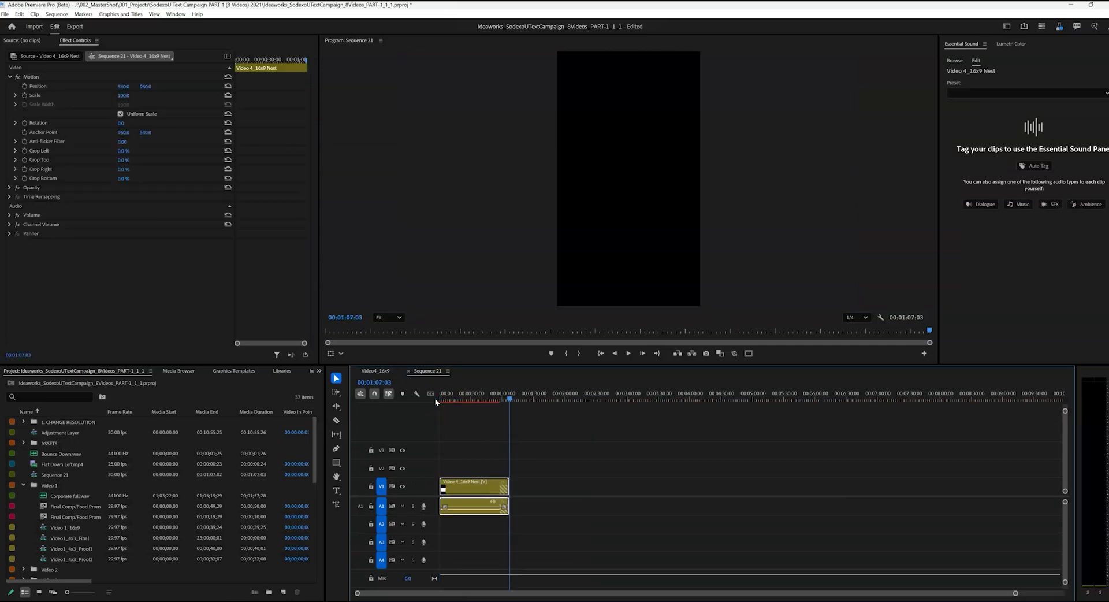
pyautogui.click(452, 397)
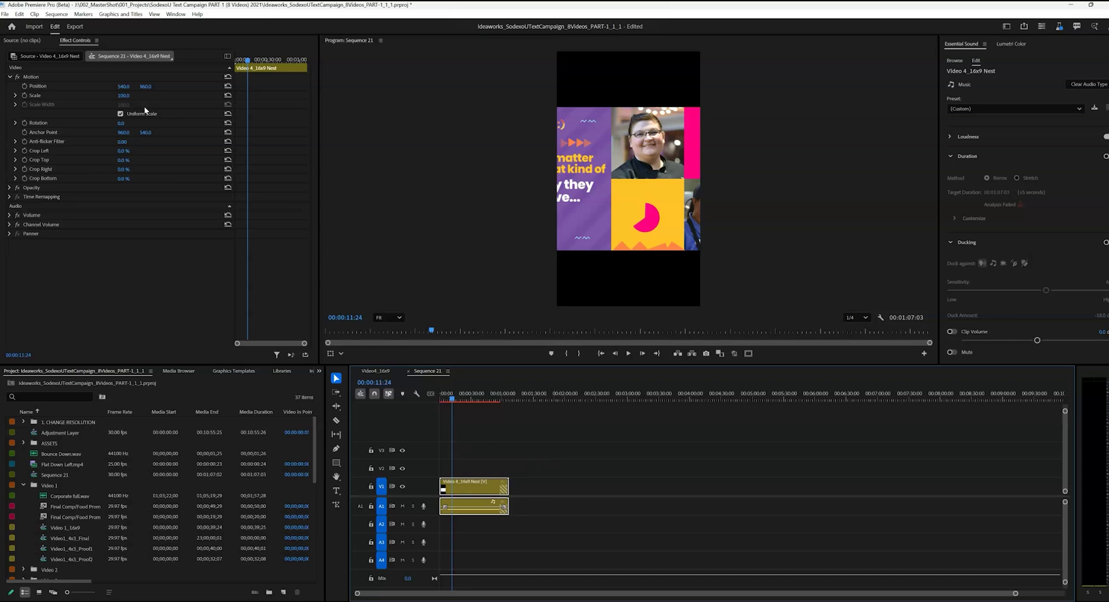
# Scale the nest clip to 178 at x-position 1323 and trim its start to 00:00:07:11.
pyautogui.moveTo(123, 96); pyautogui.dragTo(105, 95)
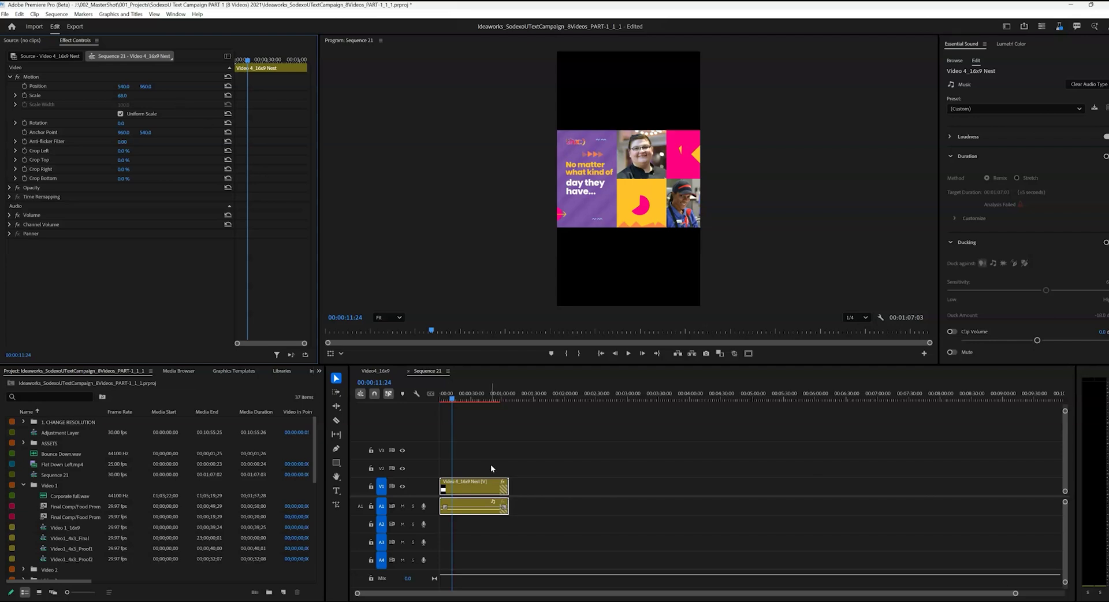
pyautogui.keyDown('alt'); pyautogui.scroll(5, 478, 487); pyautogui.keyUp('alt')
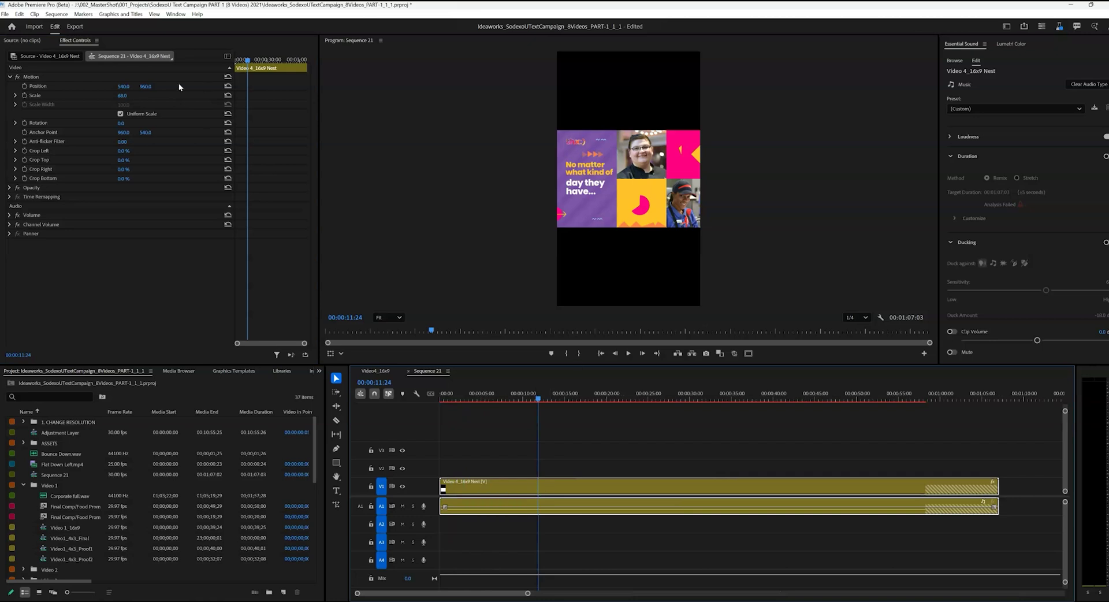
pyautogui.moveTo(123, 96); pyautogui.dragTo(570, 86)
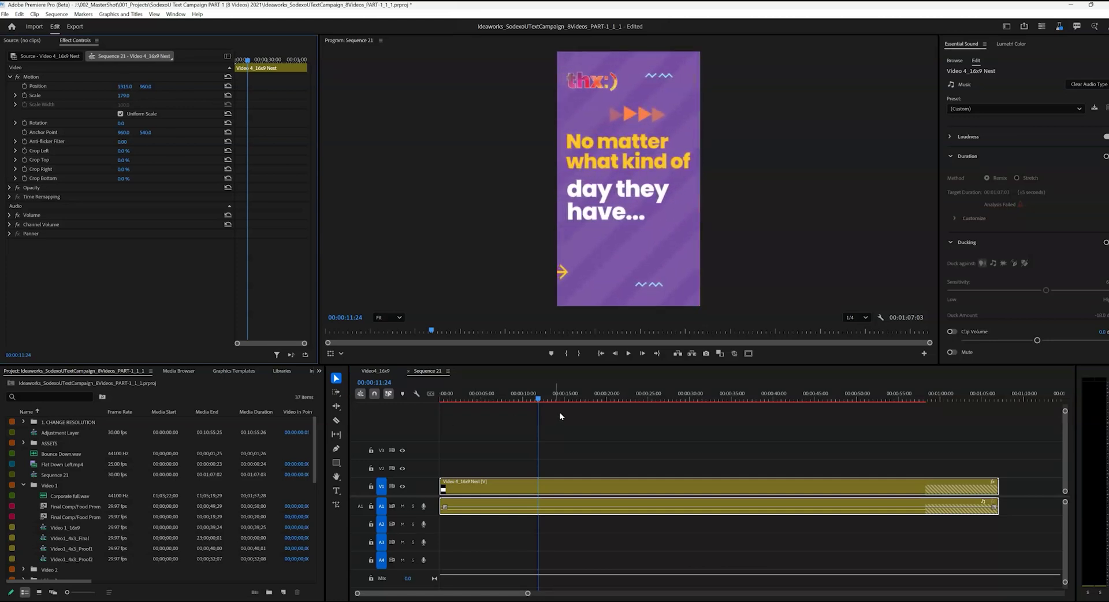
pyautogui.moveTo(542, 399); pyautogui.dragTo(501, 401)
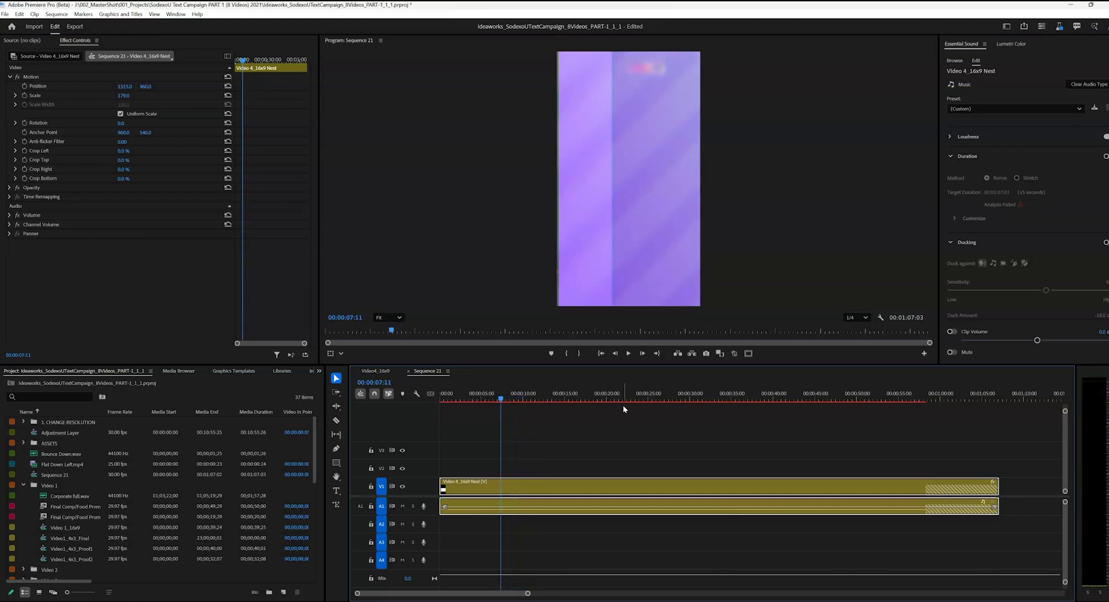
pyautogui.moveTo(445, 487); pyautogui.dragTo(501, 487)
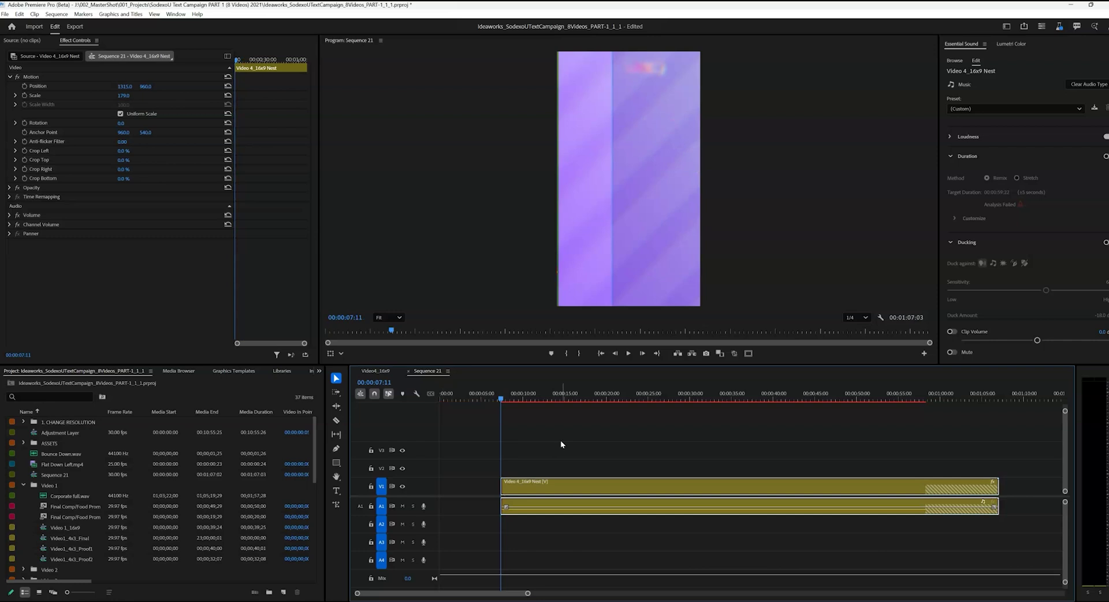
# Razor the nested clip at 00:00:10:16, right after the 'No matter what kind of day' title.
pyautogui.press('space')
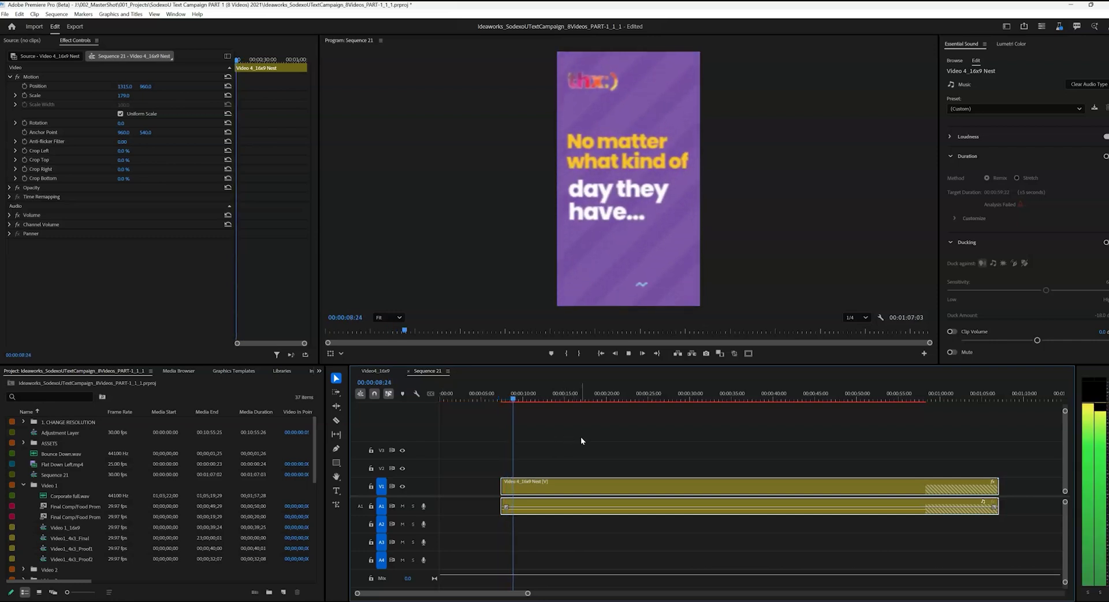
pyautogui.press('space')
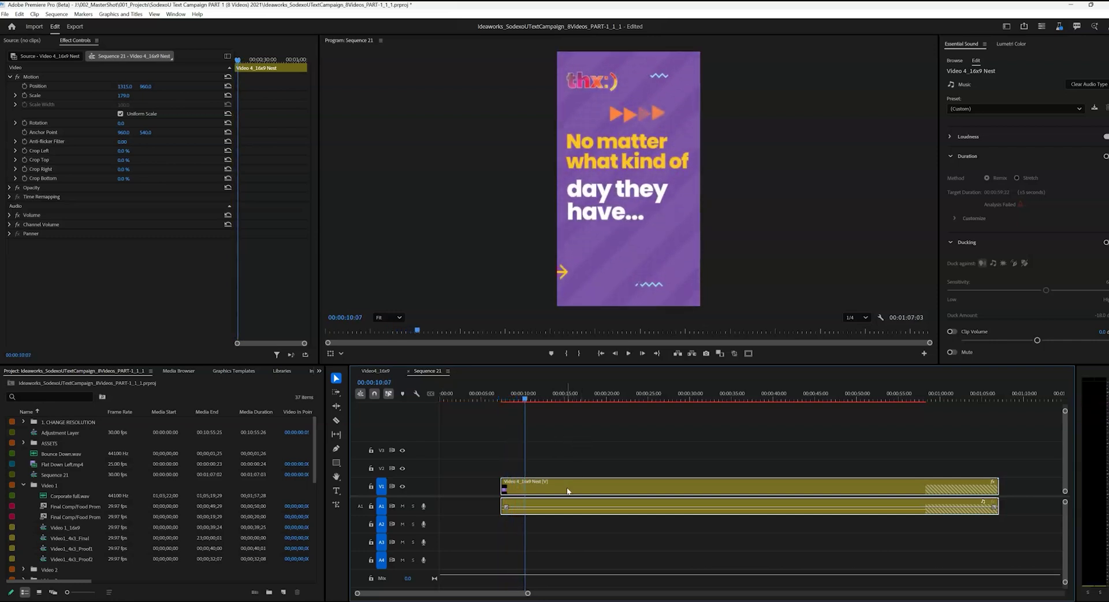
pyautogui.hotkey('ctrl', 'k')
pyautogui.click(566, 489)
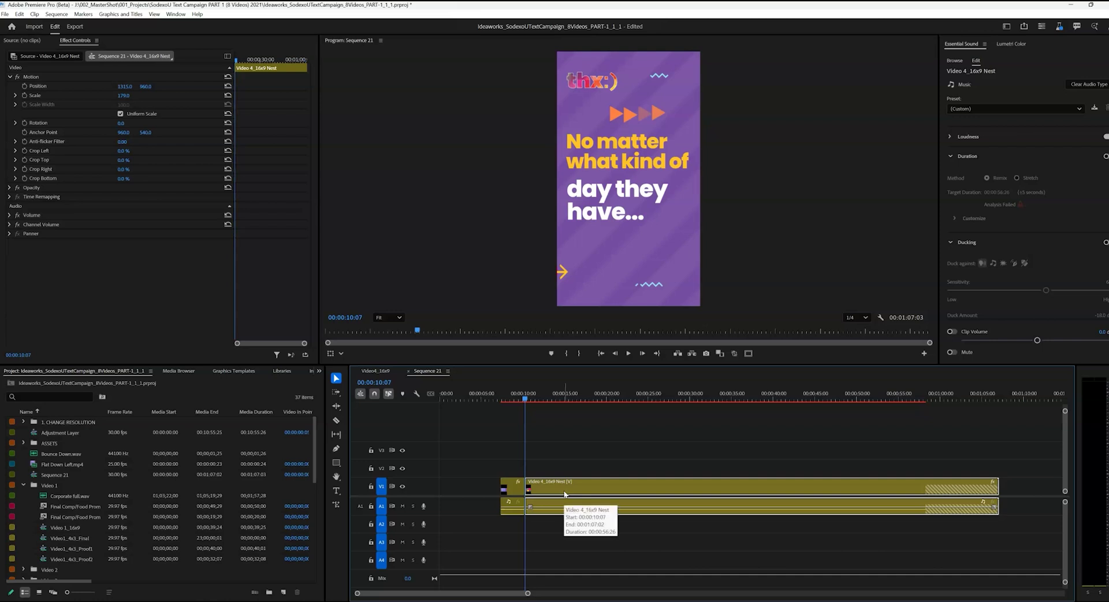
pyautogui.hotkey('ctrl', 'z')
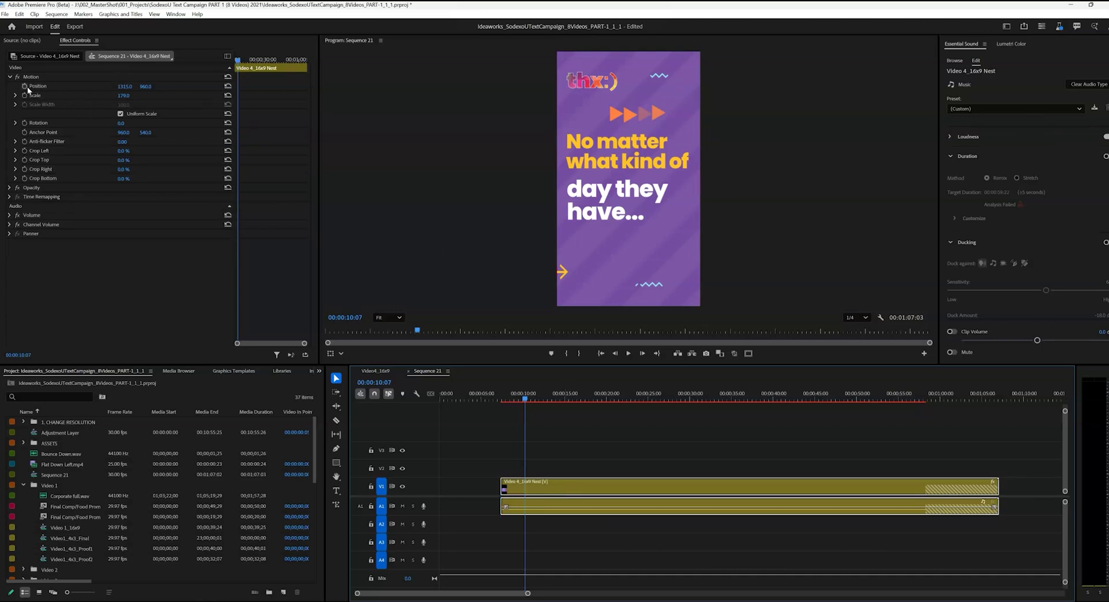
pyautogui.press('Right')
pyautogui.press('Right')
pyautogui.press('Right')
pyautogui.press('Right')
pyautogui.press('Right')
pyautogui.press('Right')
pyautogui.press('Right')
pyautogui.press('Right')
pyautogui.press('Right')
pyautogui.hotkey('ctrl', 'k')
pyautogui.click(556, 489)
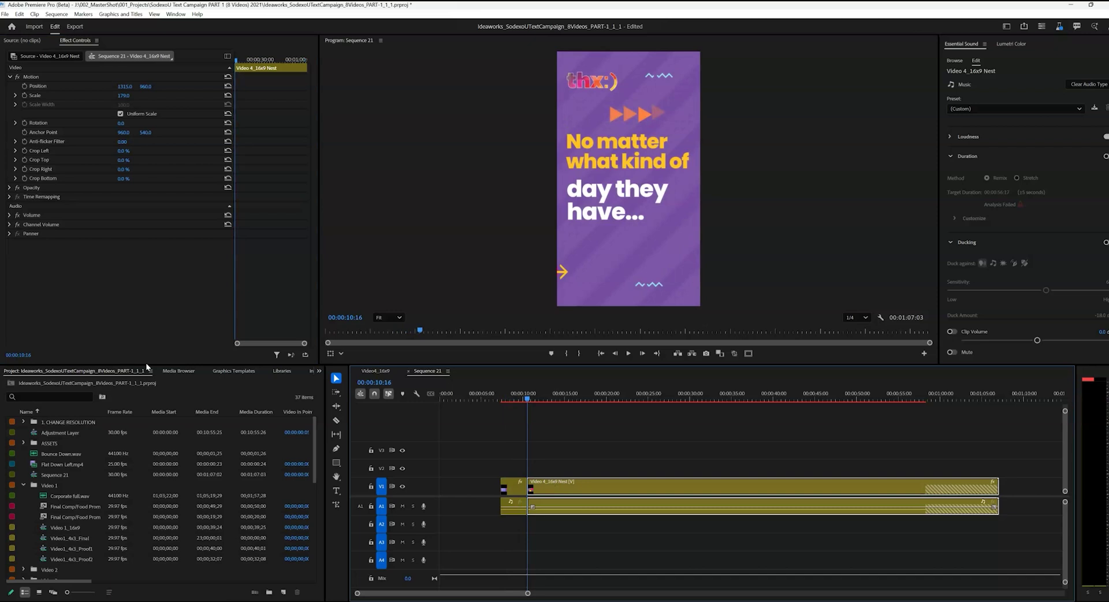
# Search the Effects panel for 'push' and drop the Push transition on the cut.
pyautogui.click(318, 372)
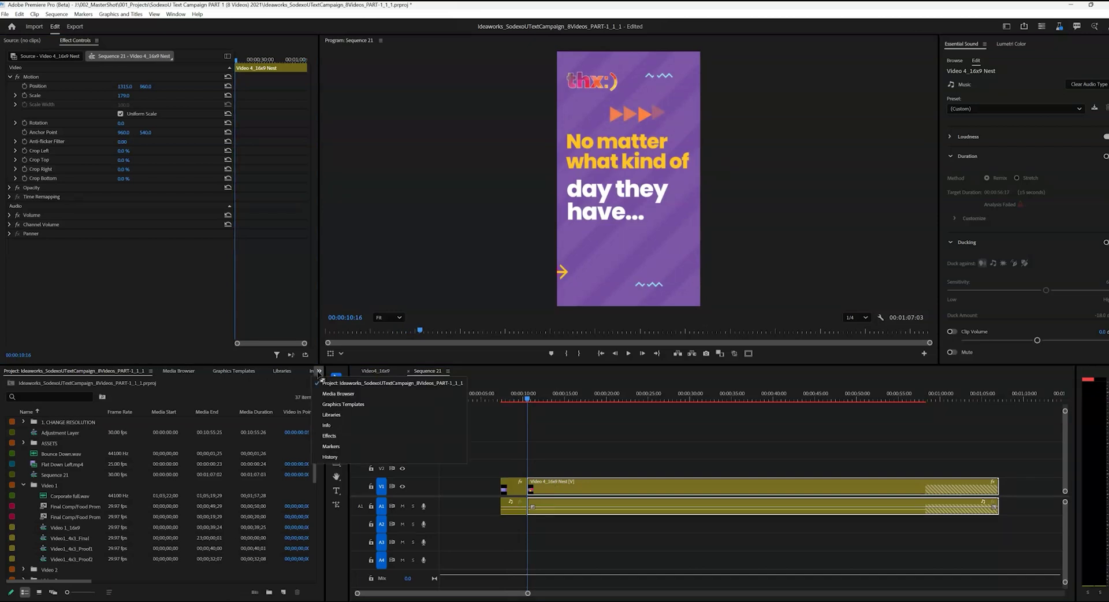
pyautogui.click(346, 432)
pyautogui.doubleClick(21, 386)
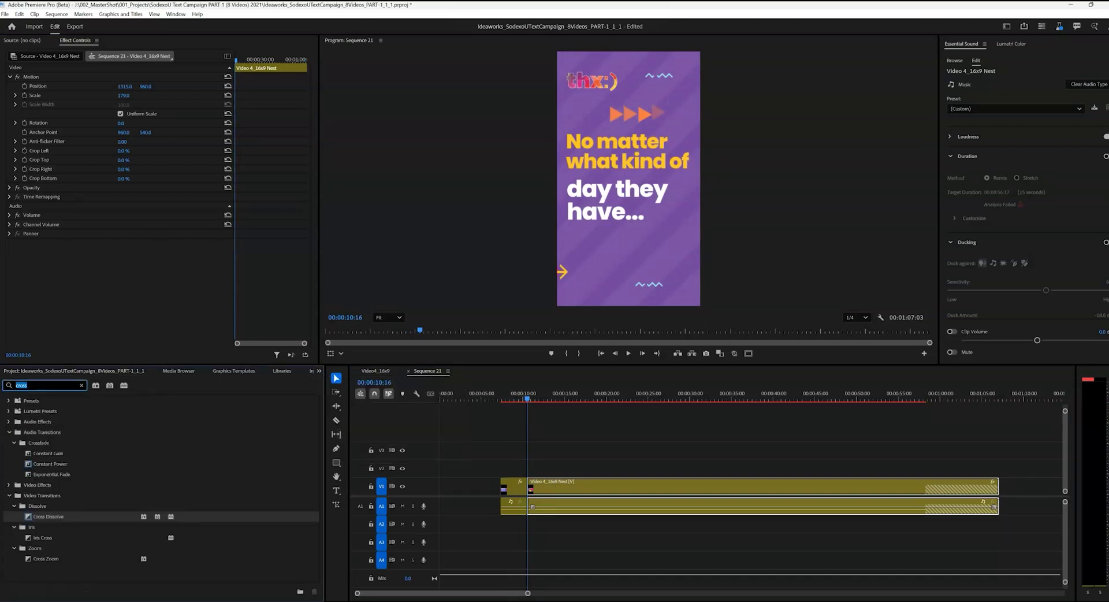
pyautogui.write('push')
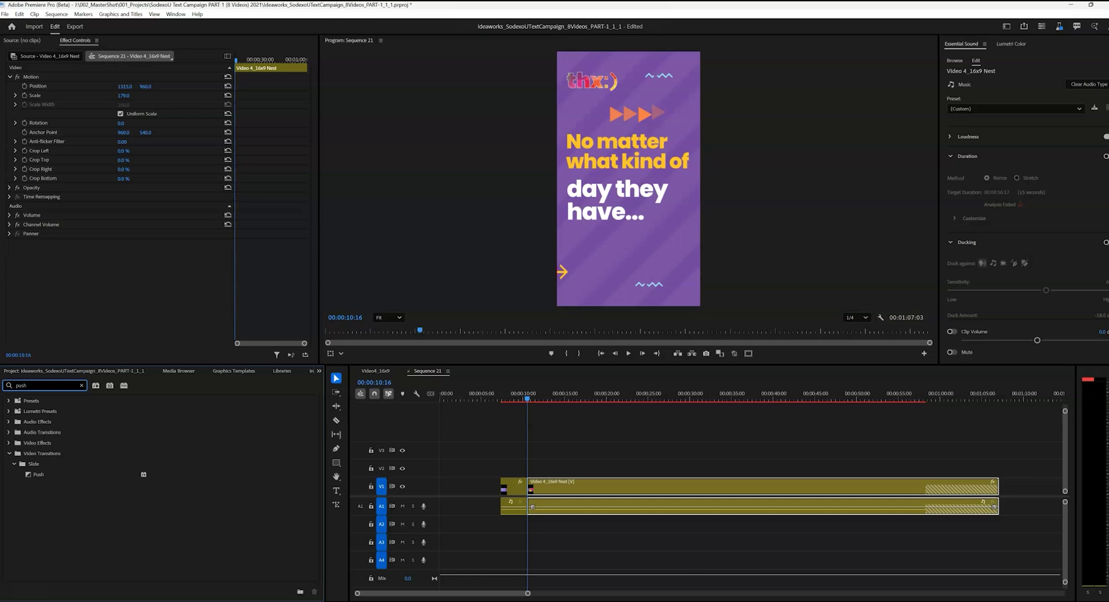
pyautogui.moveTo(31, 475); pyautogui.dragTo(532, 497)
# Inspect the 6-frame Push transition and play it back across the cut.
pyautogui.moveTo(529, 398); pyautogui.dragTo(525, 401)
pyautogui.click(526, 489)
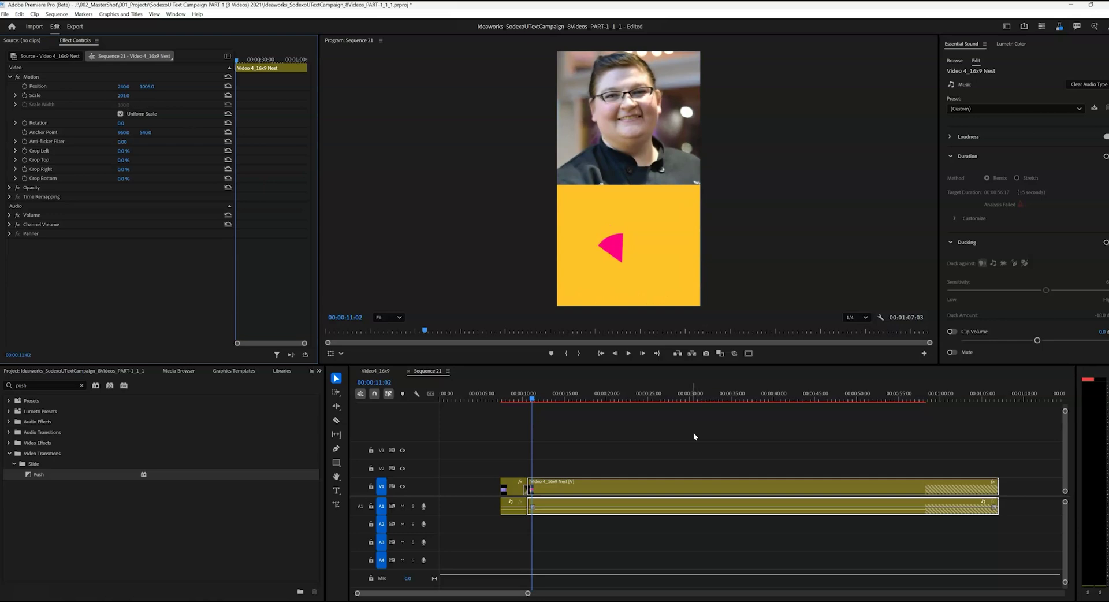
pyautogui.click(528, 490)
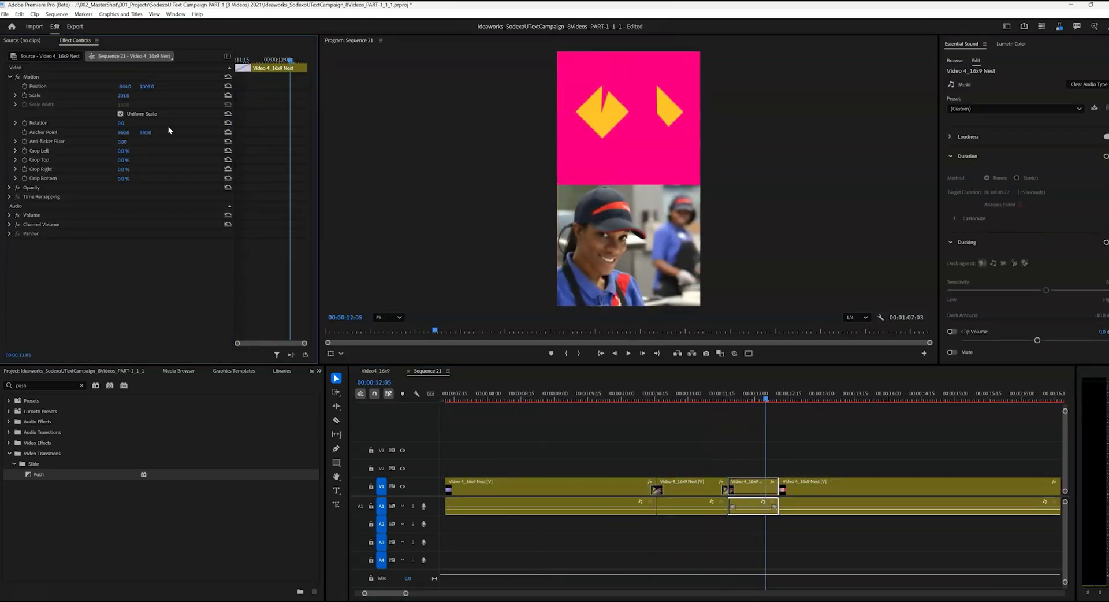
pyautogui.click(632, 391)
pyautogui.press('space')
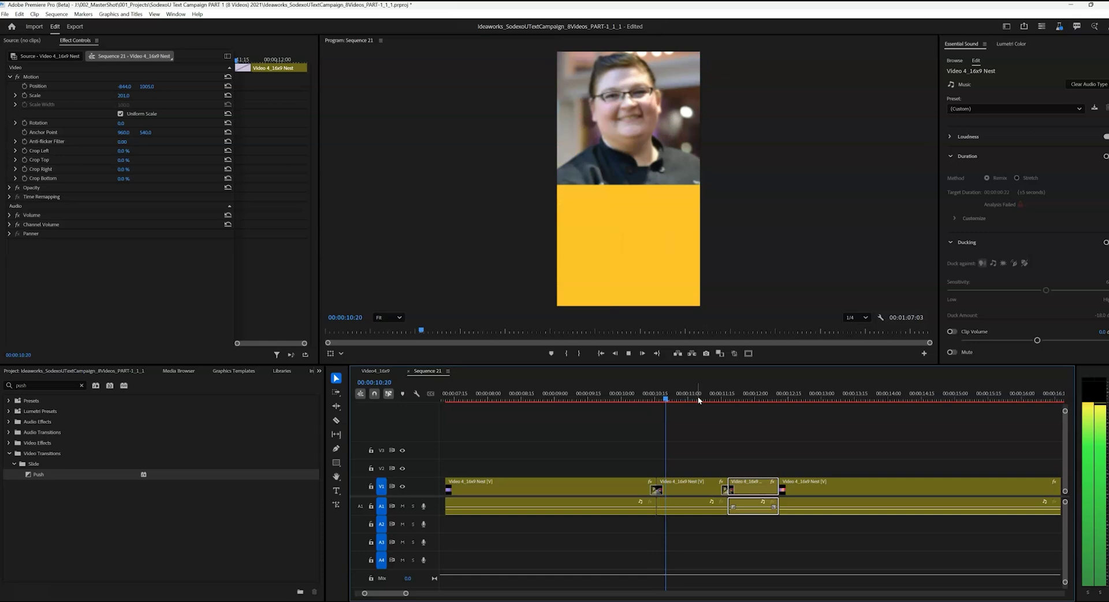
pyautogui.press('space')
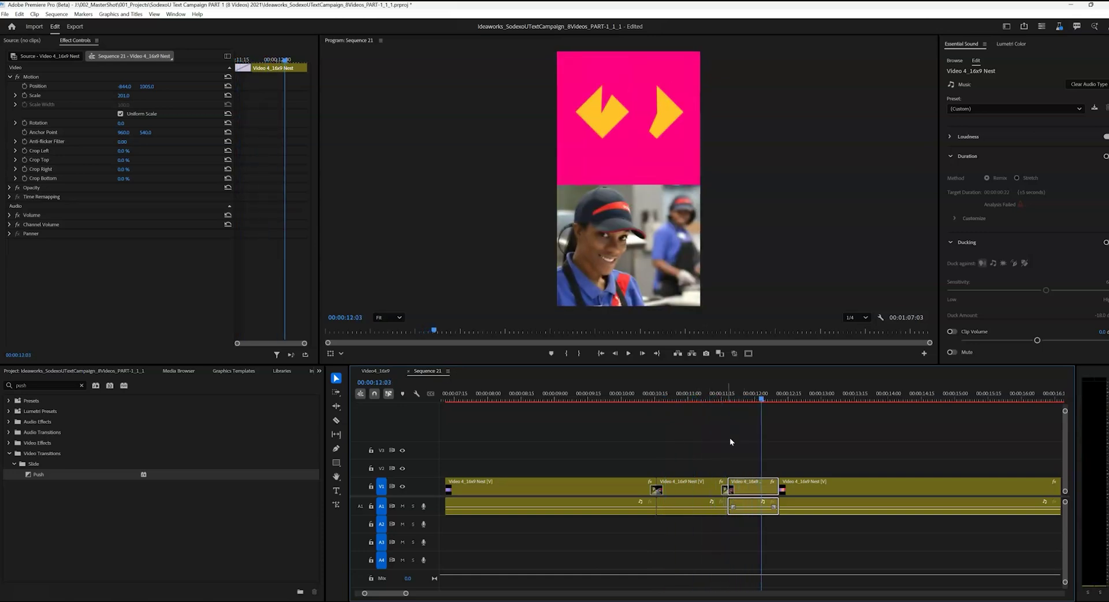
# Reverse the Push transition's direction, preview it, then bring up the Video4_16x9 sequence.
pyautogui.click(725, 398)
pyautogui.click(726, 489)
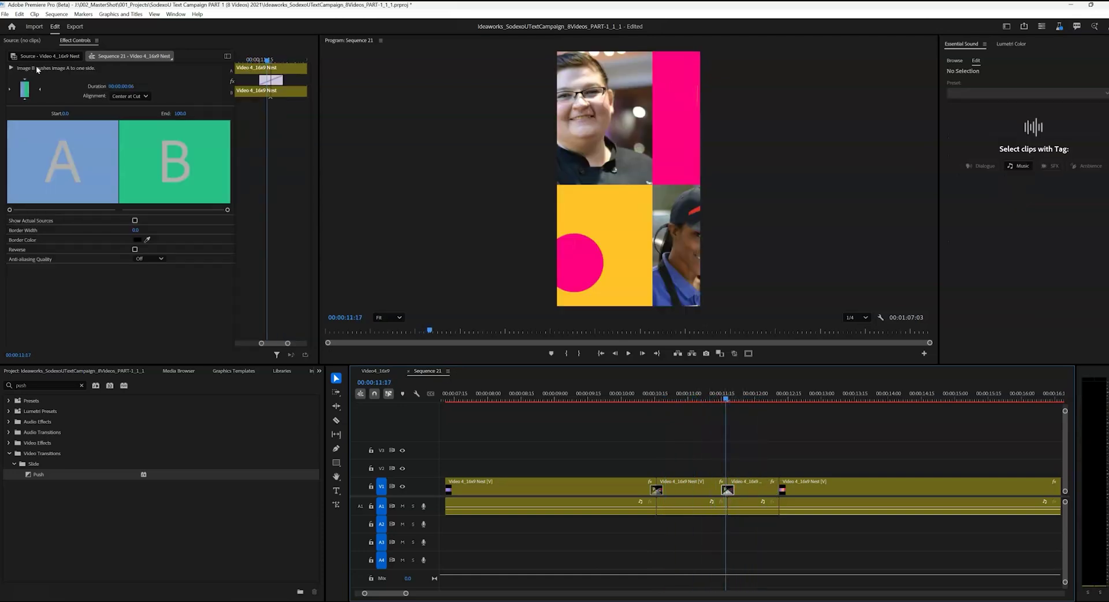
pyautogui.click(25, 91)
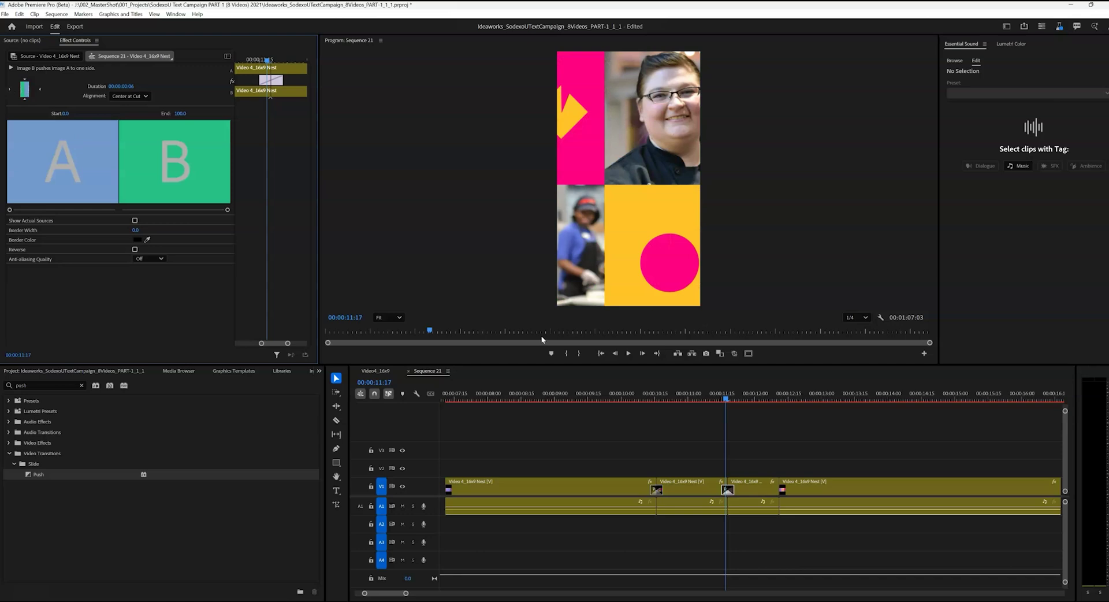
pyautogui.click(699, 398)
pyautogui.hotkey('shift', 'k')
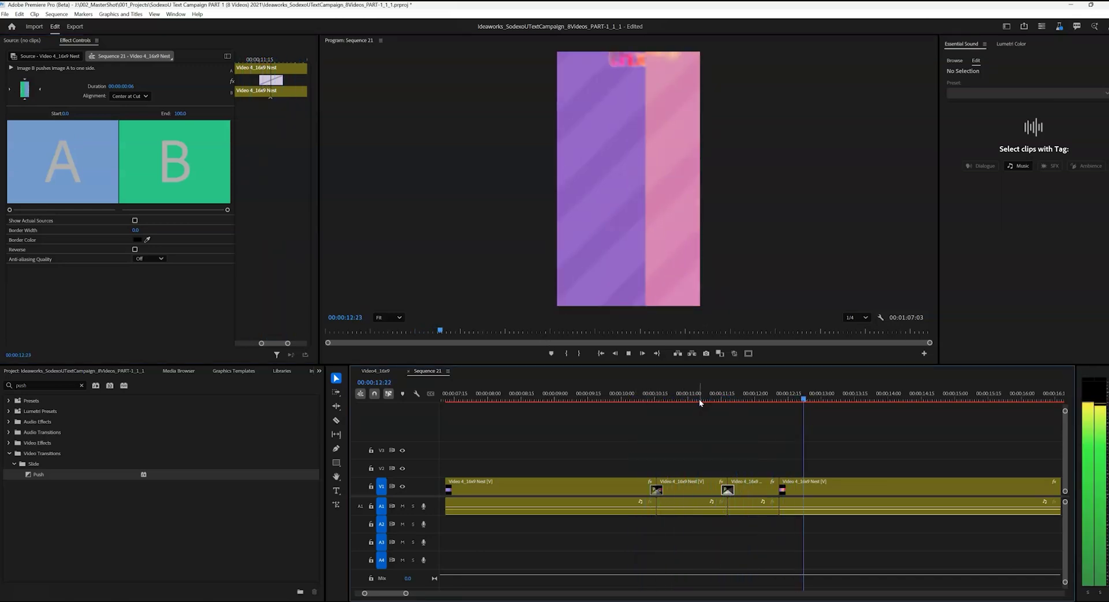
pyautogui.press('space')
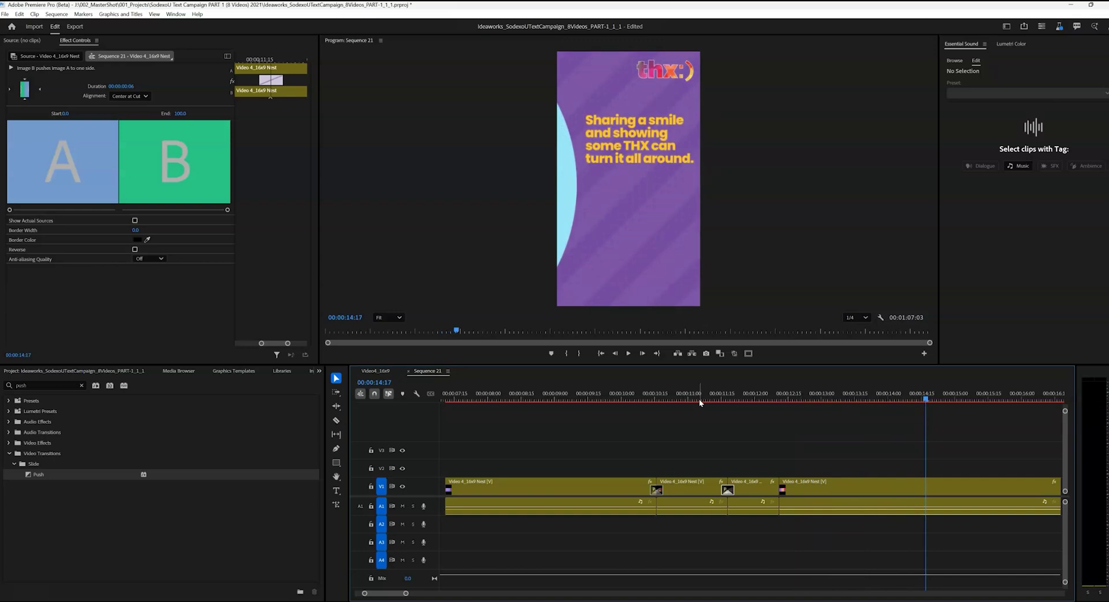
pyautogui.click(378, 372)
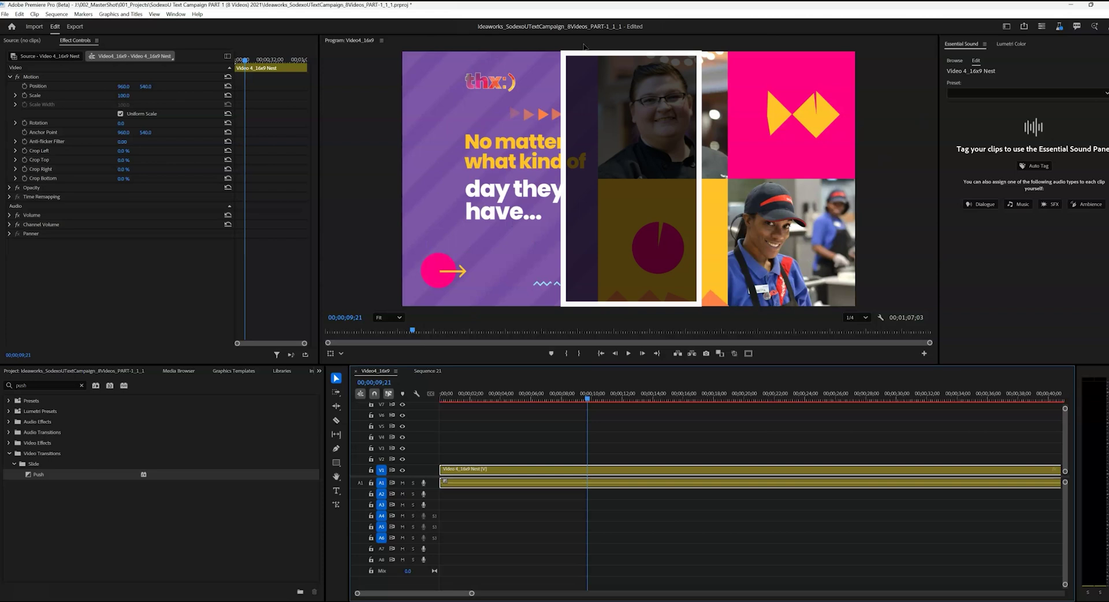
# Play Sequence 21's transitions from about 10:04 and park on the title frame.
pyautogui.click(428, 371)
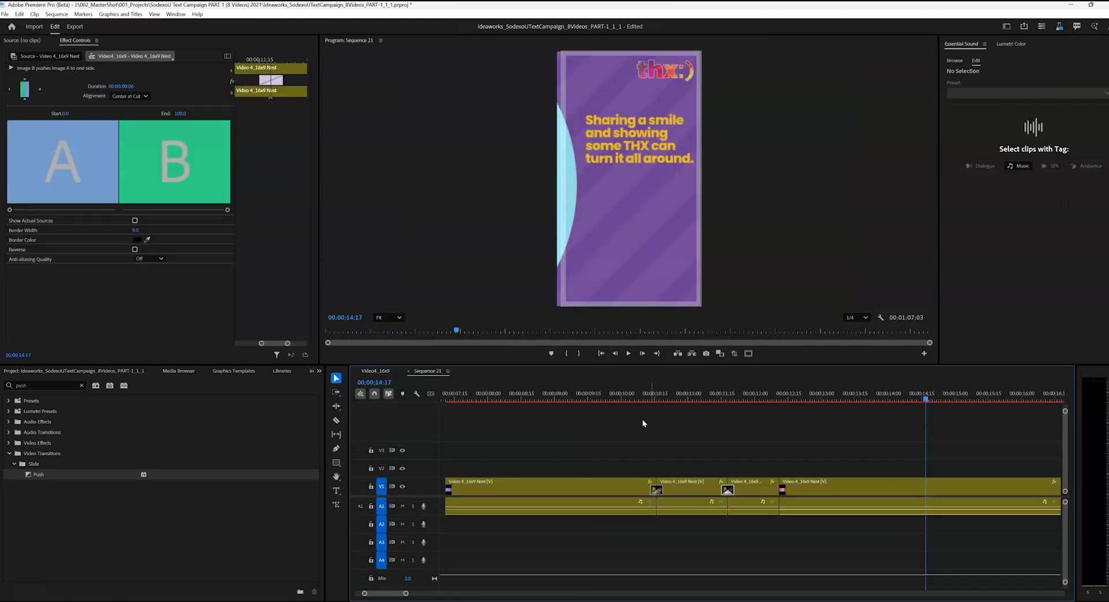
pyautogui.click(638, 399)
pyautogui.press('space')
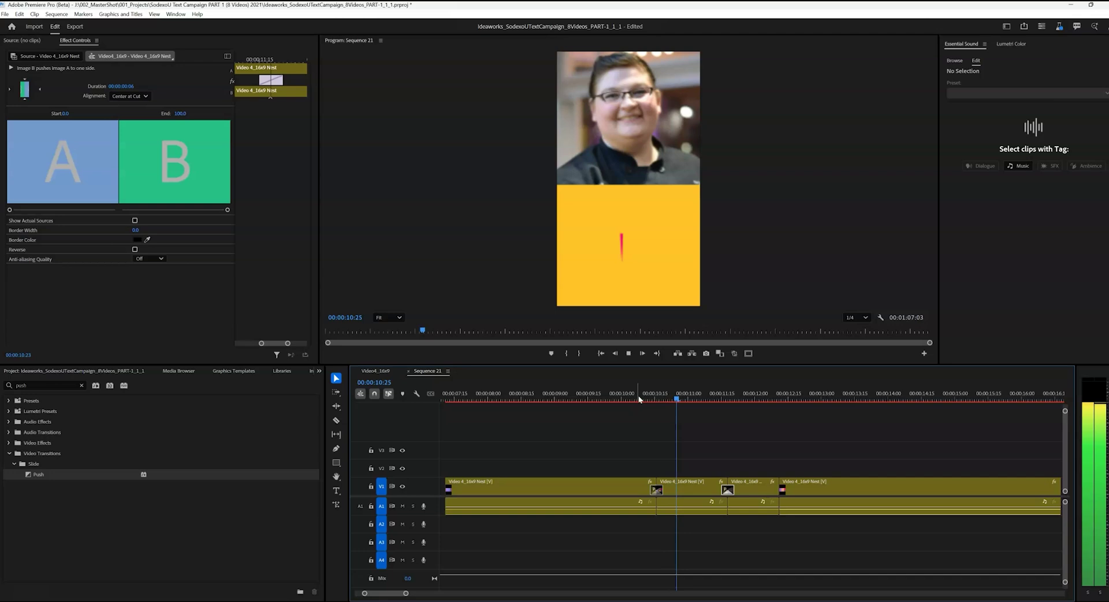
pyautogui.press('space')
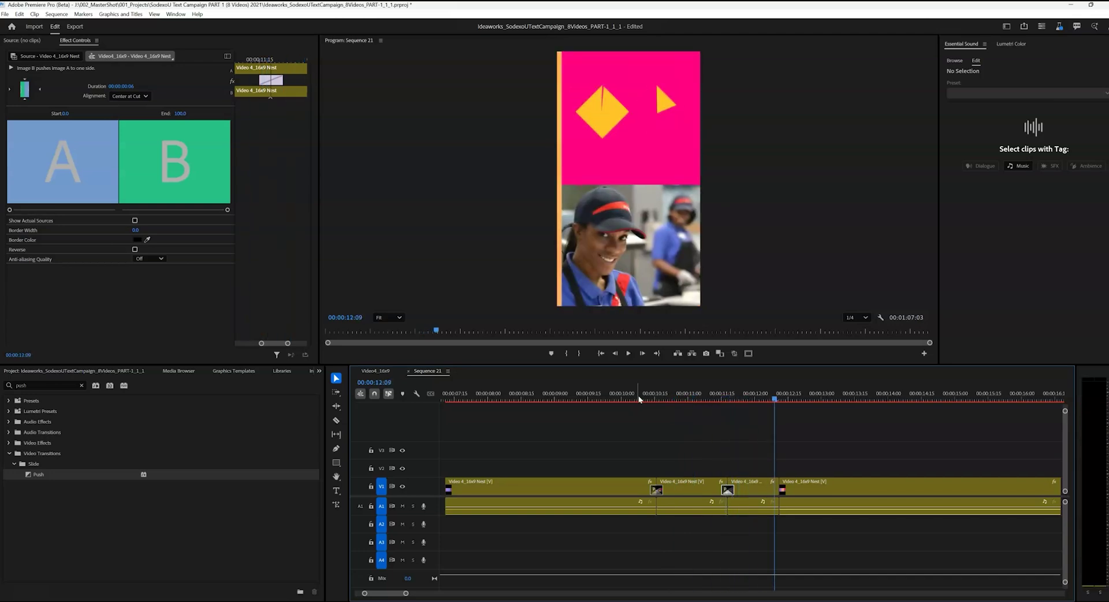
pyautogui.click(620, 397)
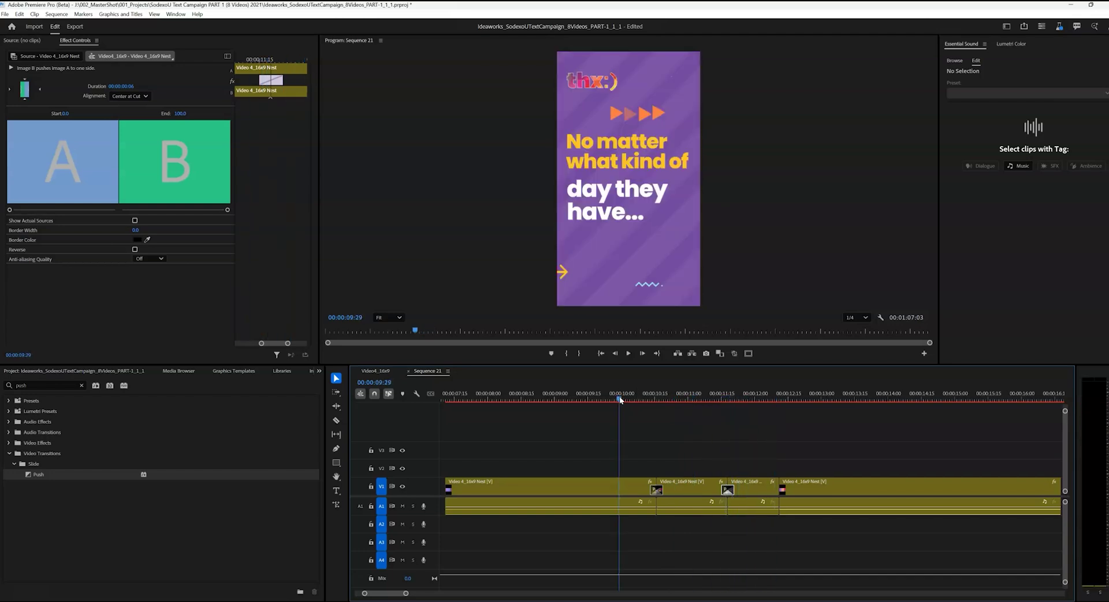
# Compare against the 16:9 original several times, ending on Sequence 21 at 00:00:11:08.
pyautogui.click(376, 371)
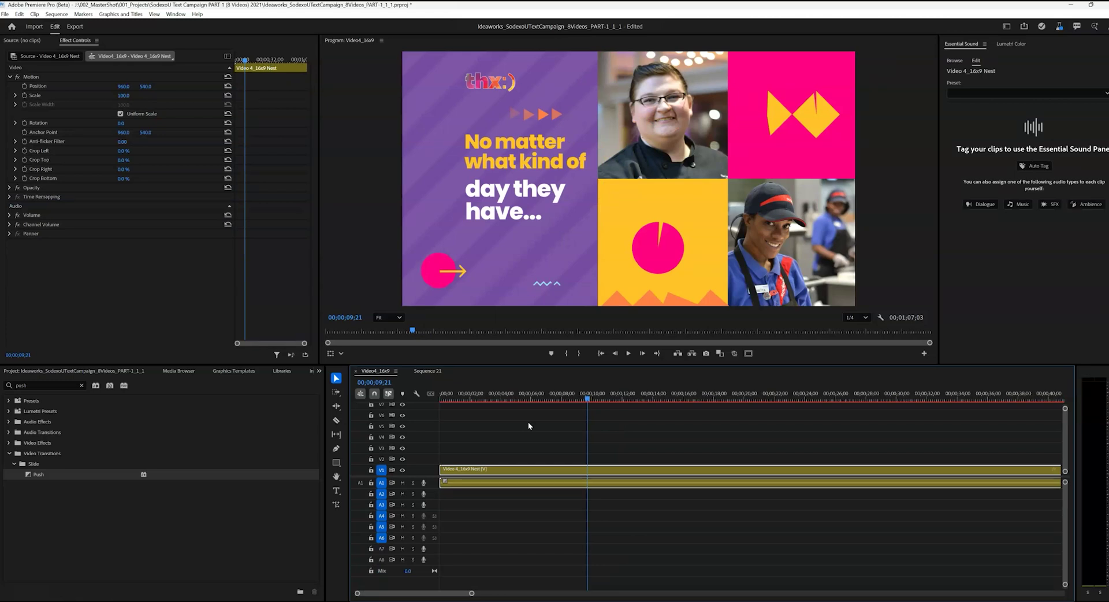
pyautogui.click(429, 371)
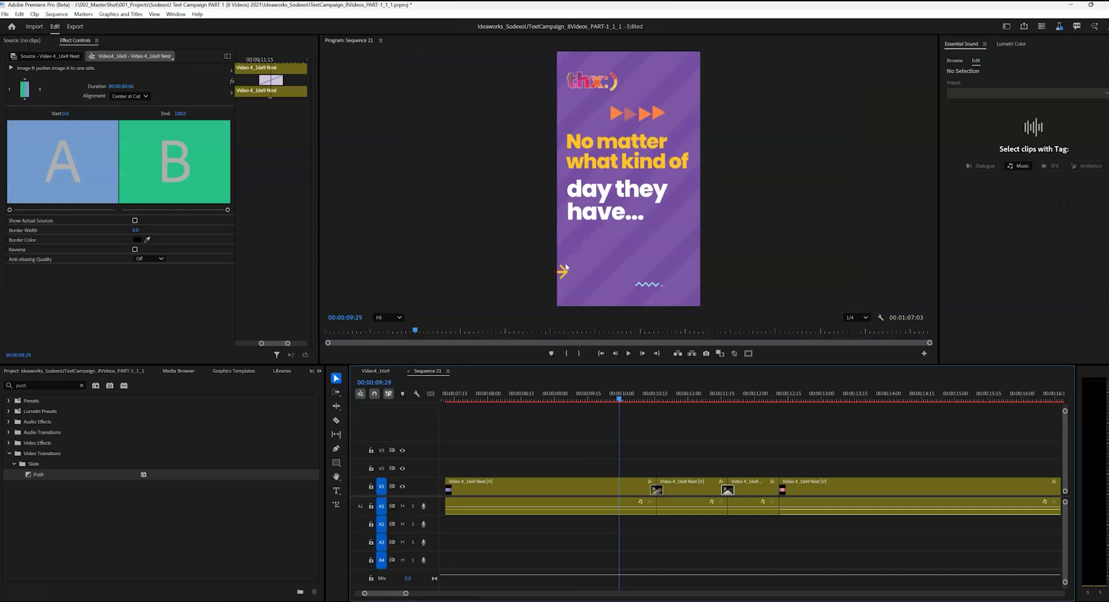
pyautogui.click(384, 372)
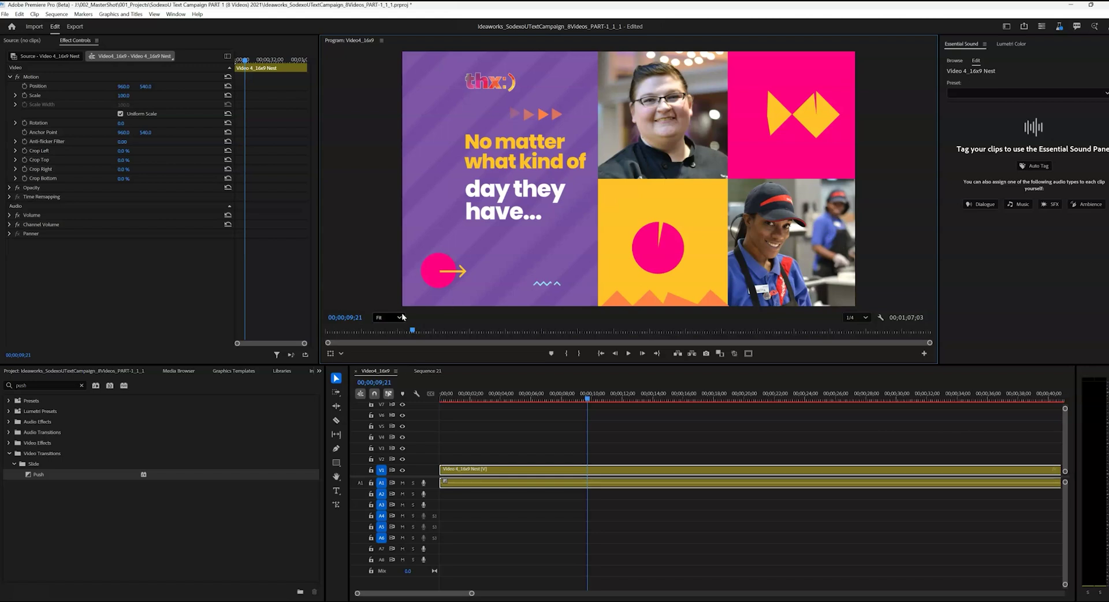
pyautogui.click(433, 370)
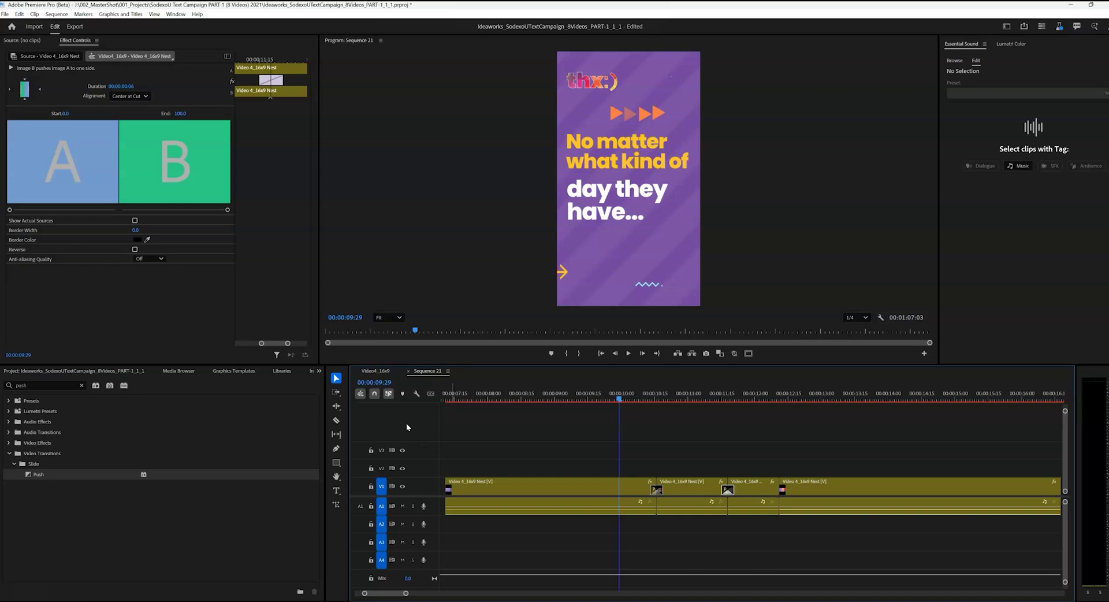
pyautogui.click(382, 372)
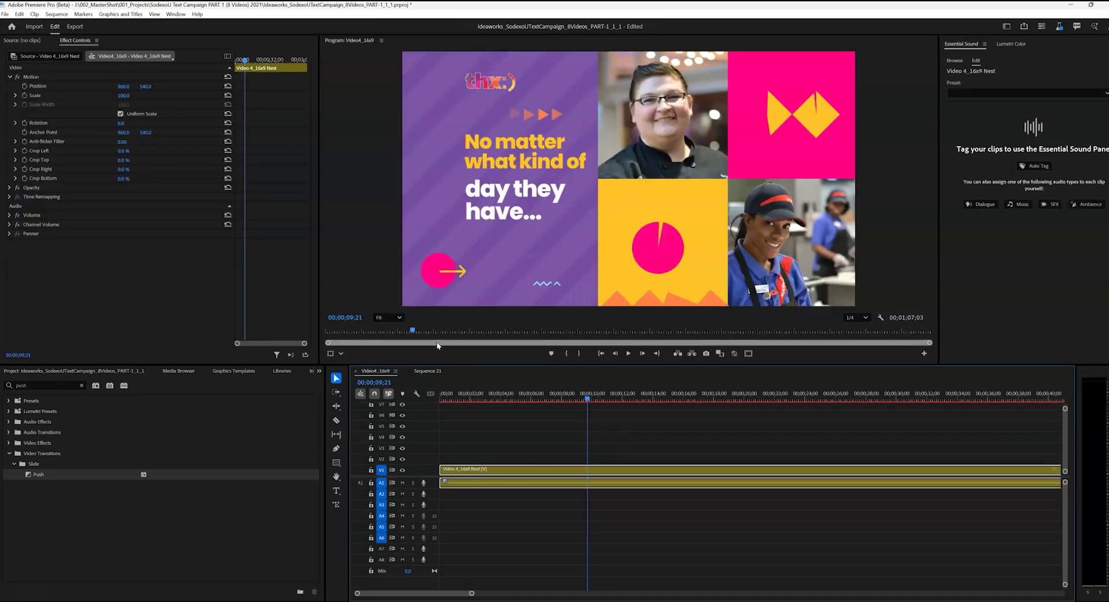
pyautogui.click(432, 371)
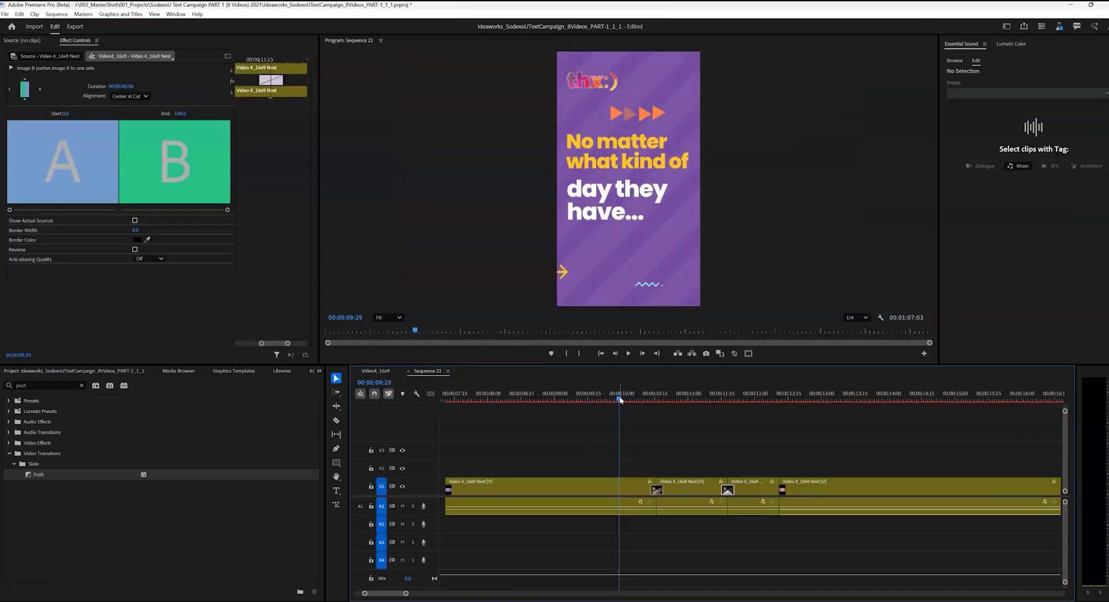
pyautogui.moveTo(619, 397); pyautogui.dragTo(644, 406)
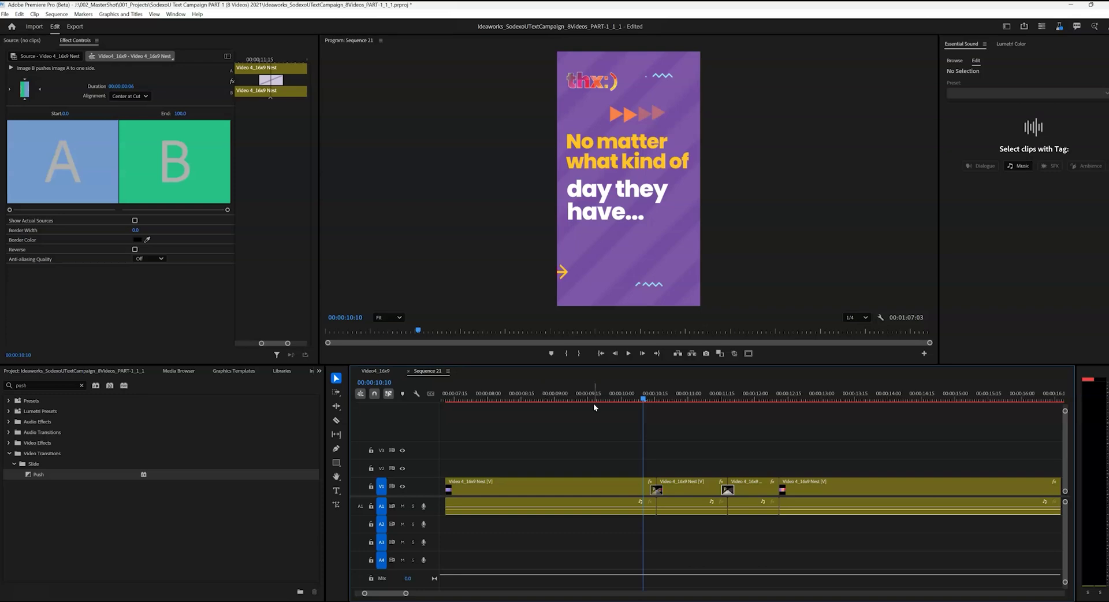
pyautogui.click(665, 399)
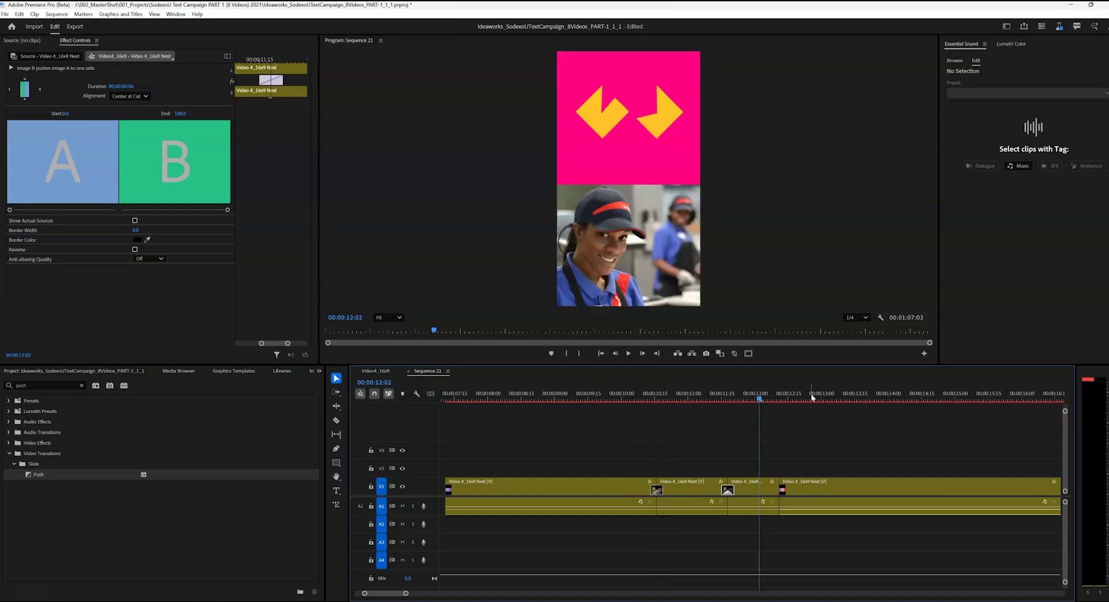